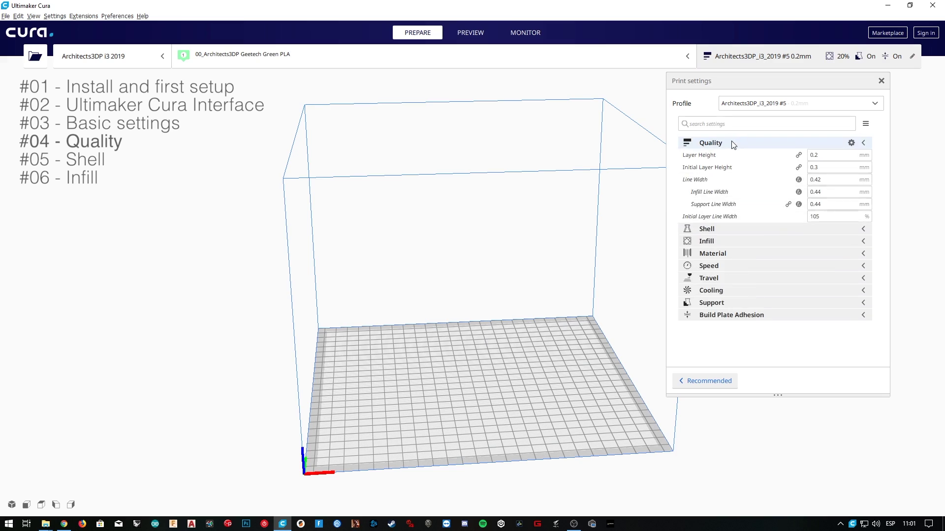
- Look through the Quality, Shell and Infill categories of the print settings
left_click(732, 143)
left_click(724, 156)
left_click(727, 157)
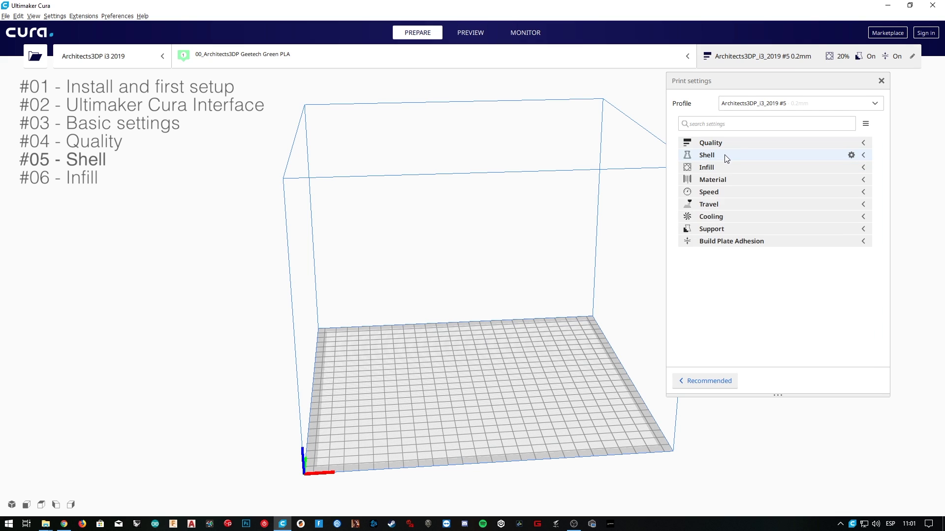
left_click(724, 168)
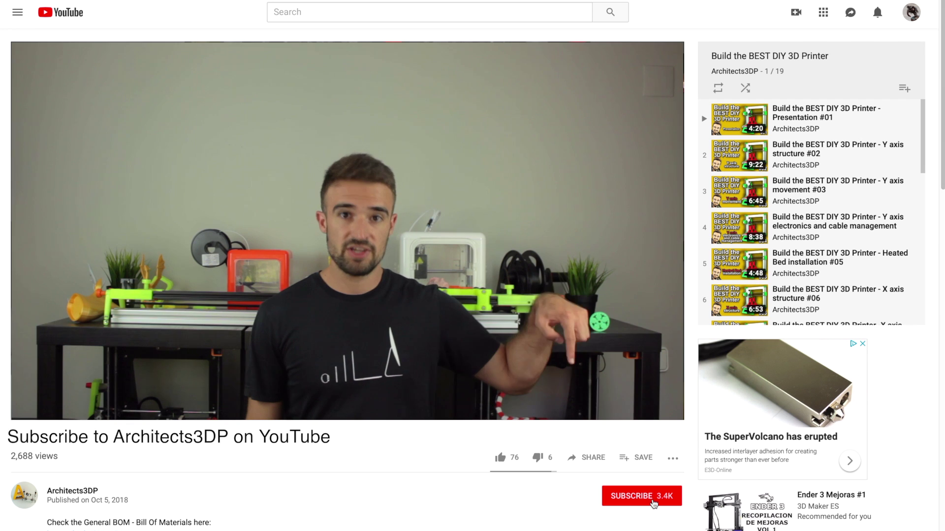
left_click(640, 496)
left_click(673, 498)
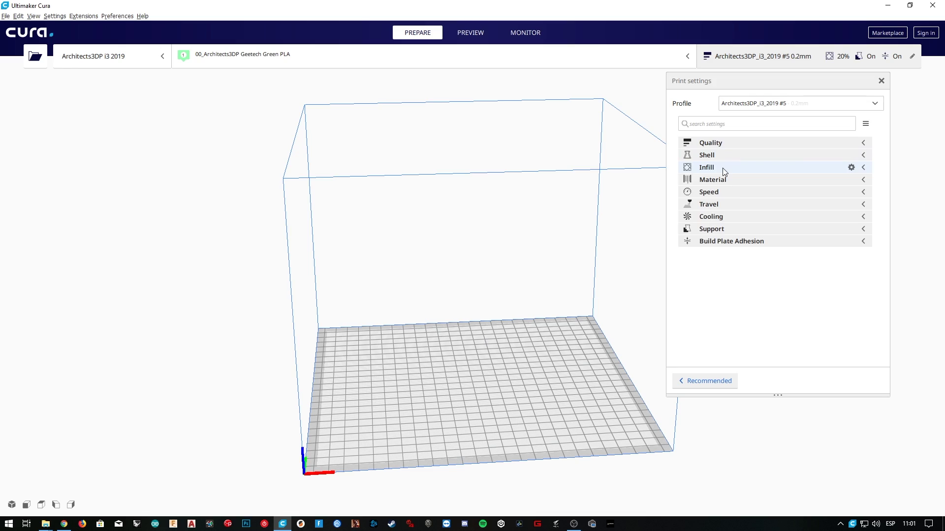
- Expand the Infill settings and load the mickey-mouse-1 model onto the build plate
left_click(724, 170)
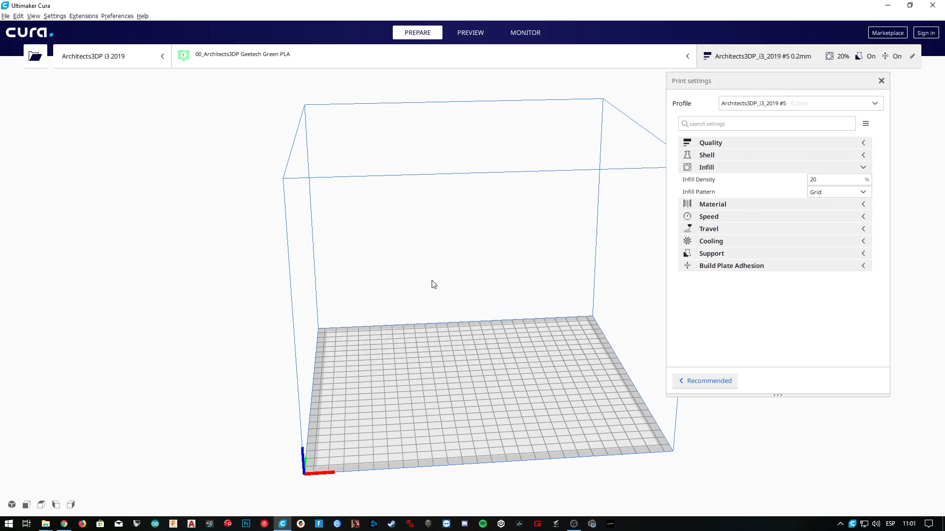
key("super+e")
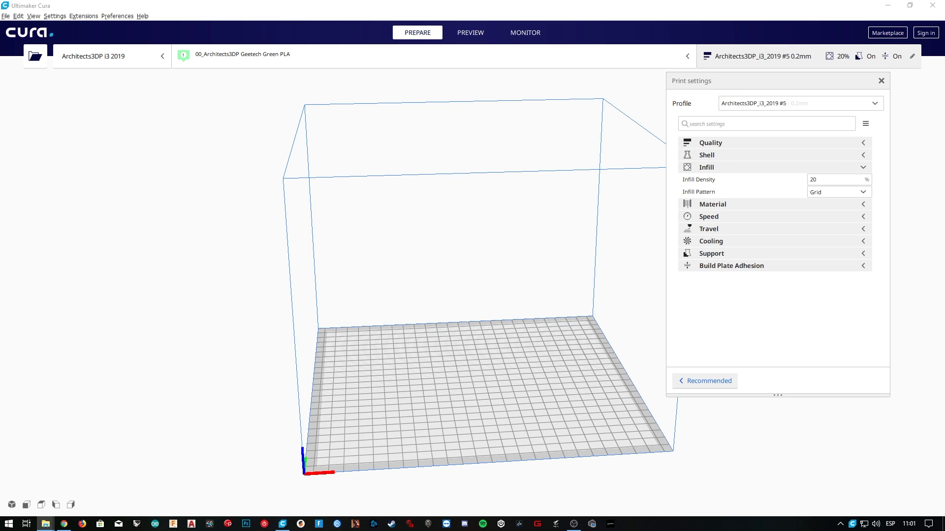
left_click_drag(320, 266, 348, 280)
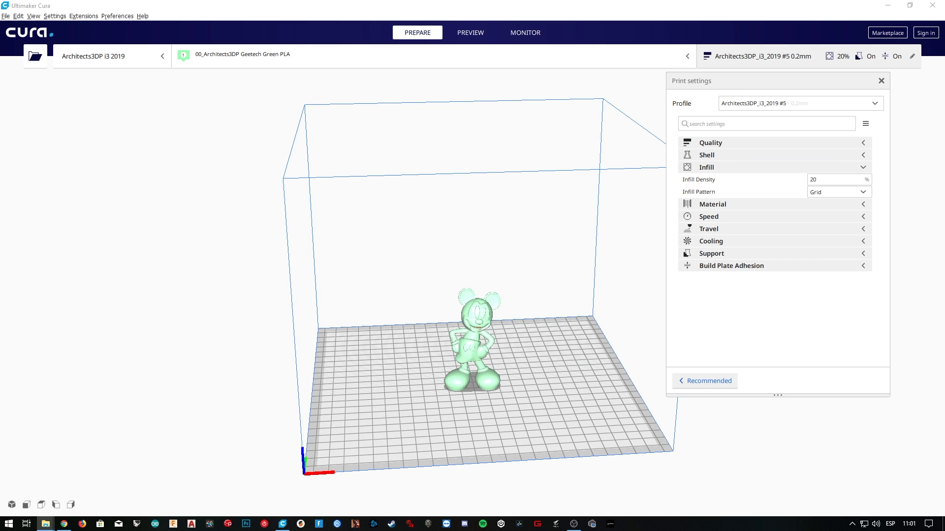
scroll(497, 380, "up", 5)
left_click(497, 380)
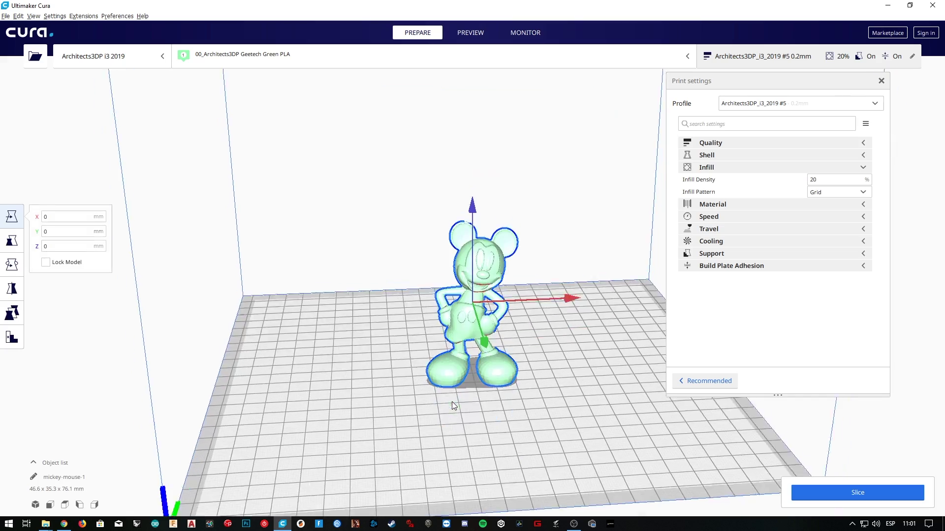
scroll(530, 318, "up", 5)
left_click(530, 318)
right_click_drag(531, 318, 560, 361)
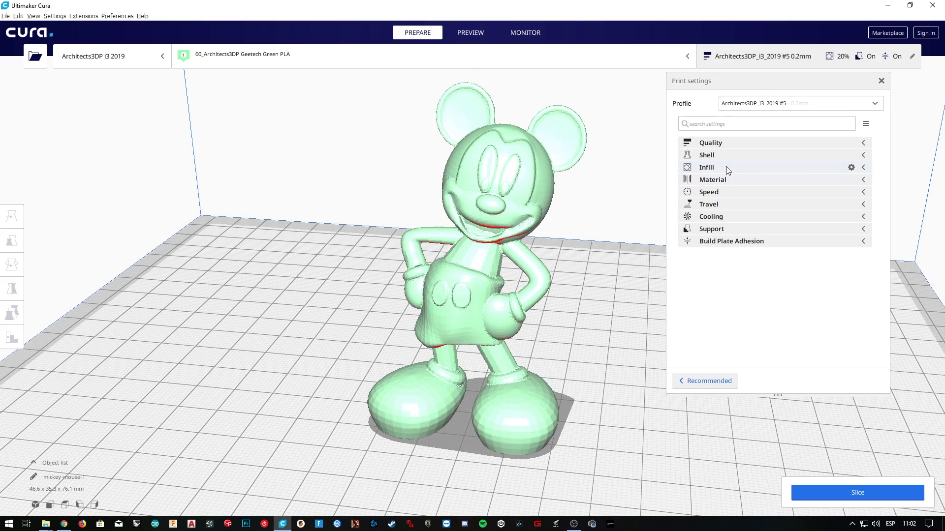
- Slice the mickey-mouse-1 model with 20% Grid infill and preview its inside at layer 278
left_click(725, 166)
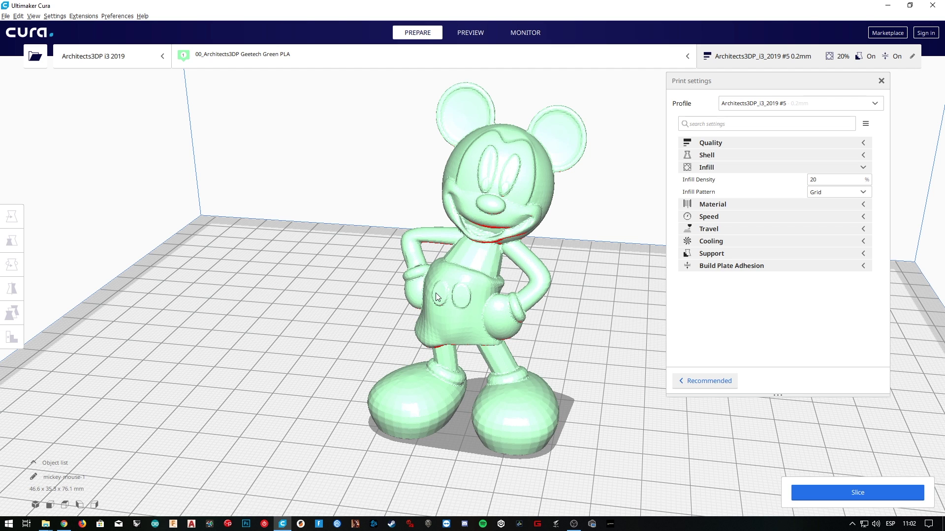
scroll(436, 294, "up", 2)
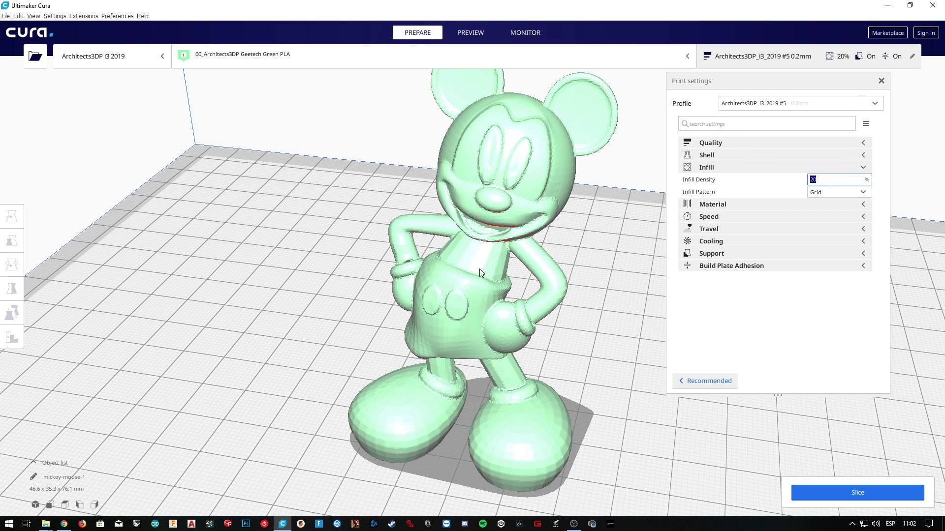
middle_click_drag(486, 214, 471, 235)
left_click(470, 32)
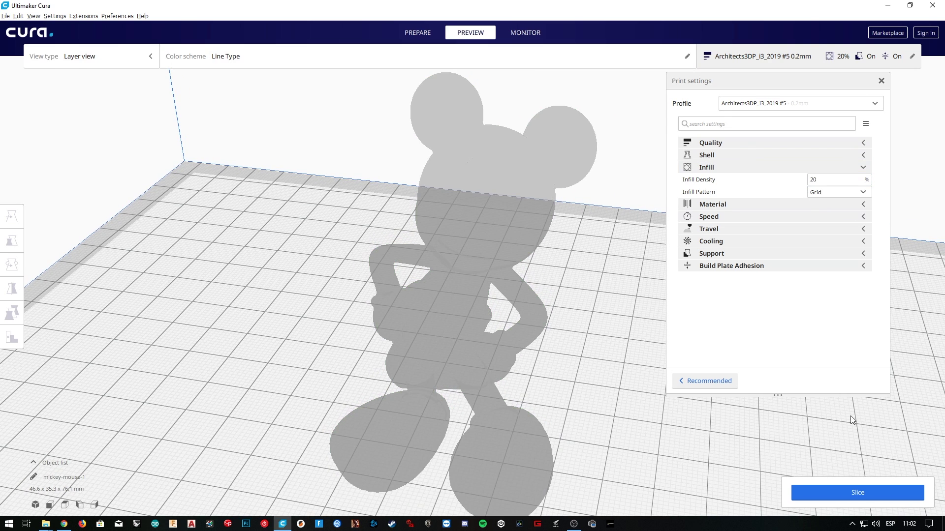
left_click(855, 490)
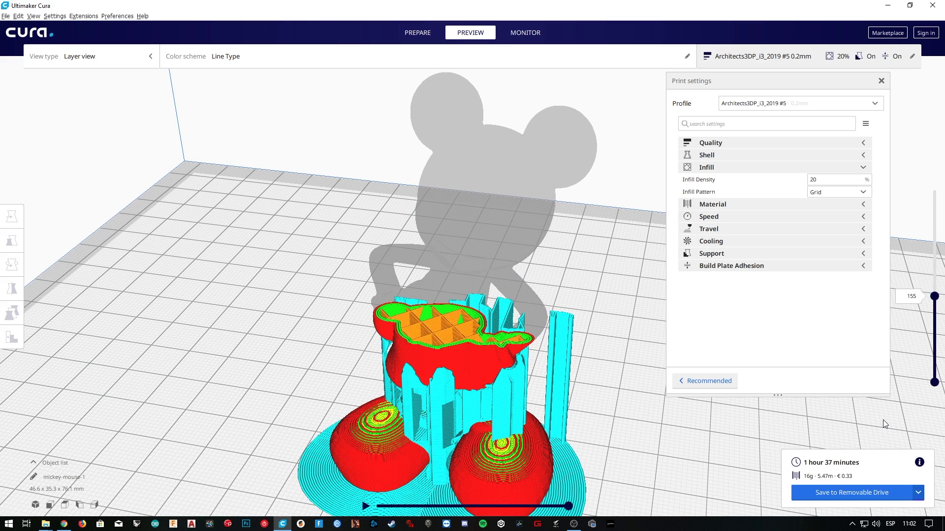
left_click_drag(935, 295, 935, 238)
scroll(522, 234, "up", 10)
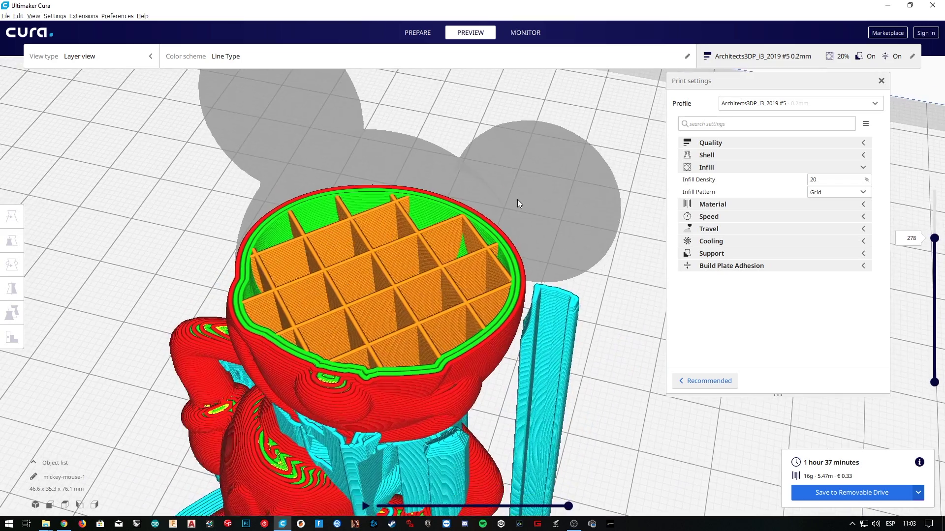
- Scale the model uniformly to a height of 200 mm
left_click(508, 216)
scroll(508, 216, "down", 8)
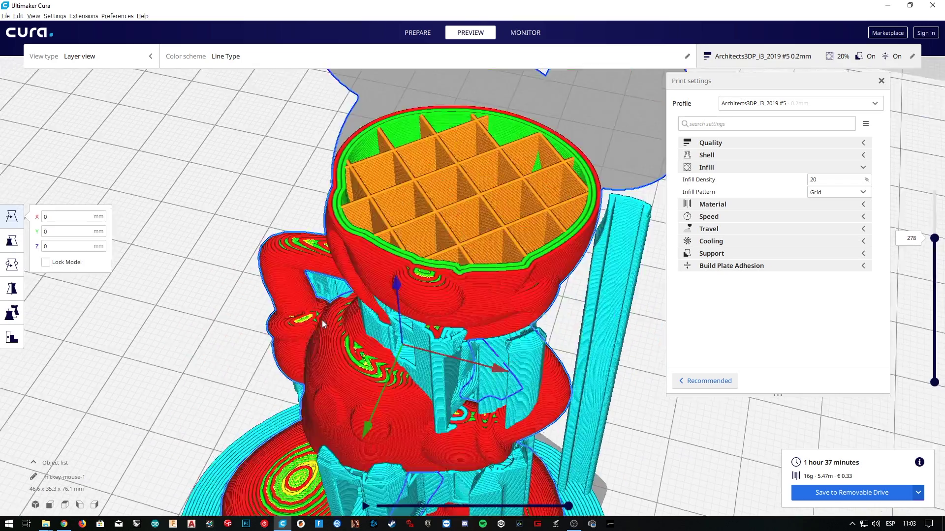
left_click(12, 240)
key("shift+Left")
key("shift+Left")
key("shift+Left")
key("shift+Left")
key("BackSpace")
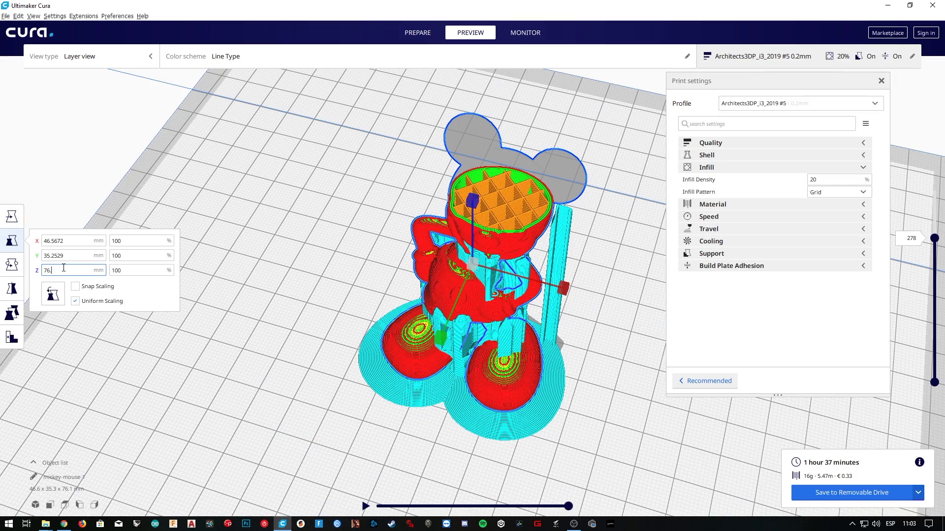
type("200")
key("Return")
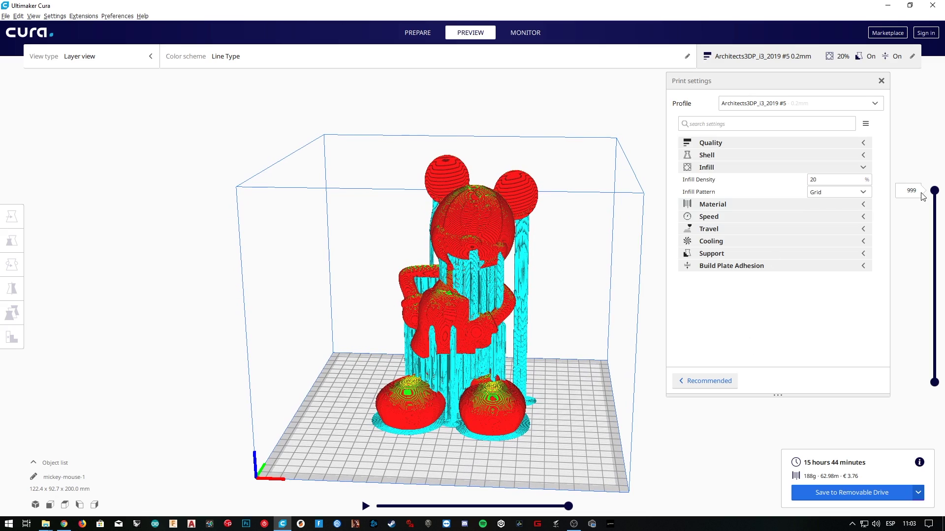
- Preview the enlarged model at layer 500 to examine its infill
double_click(903, 193)
type("500")
key("Return")
scroll(510, 279, "up", 10)
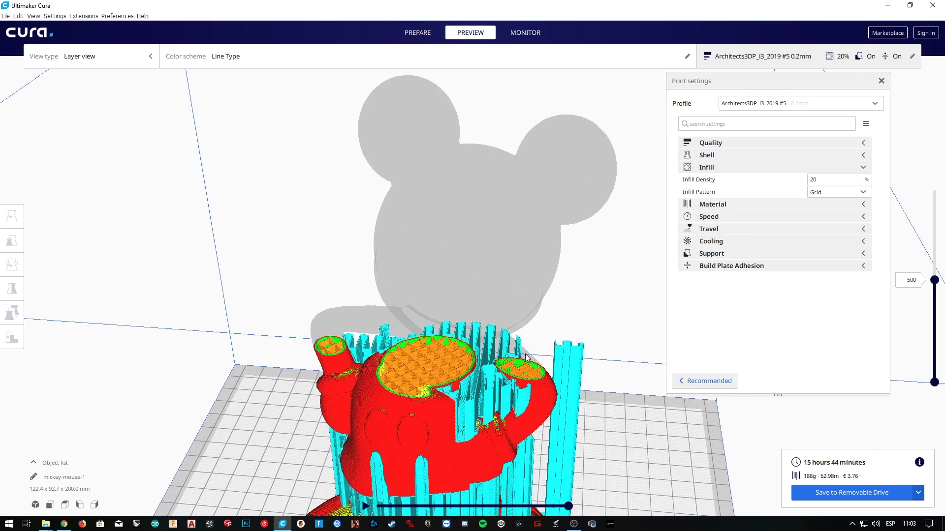
right_click_drag(509, 392, 498, 320)
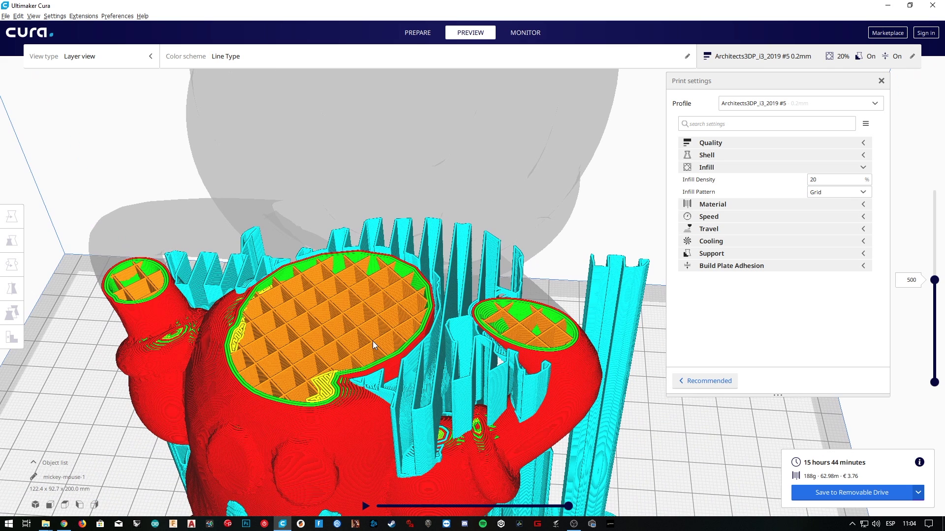
- Set the infill density to 7% and slice the model to preview the sparse infill
double_click(833, 180)
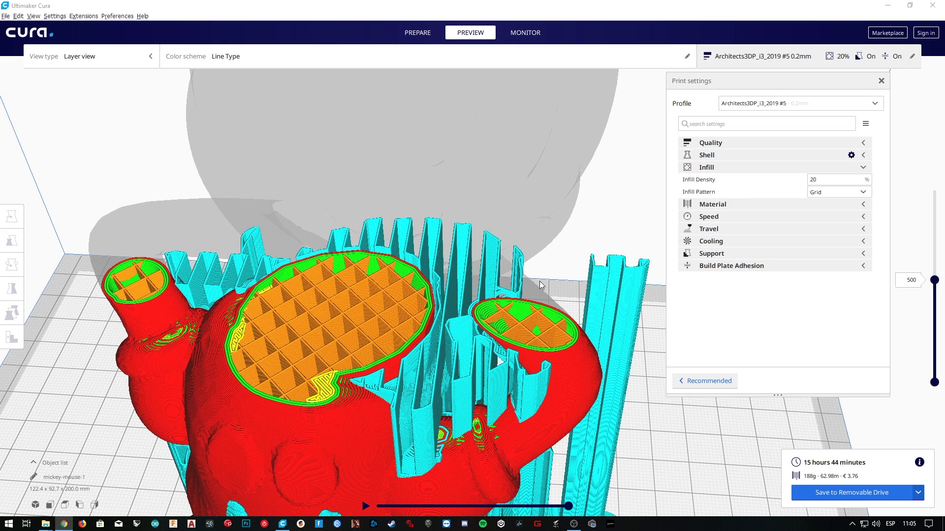
double_click(821, 179)
type("7")
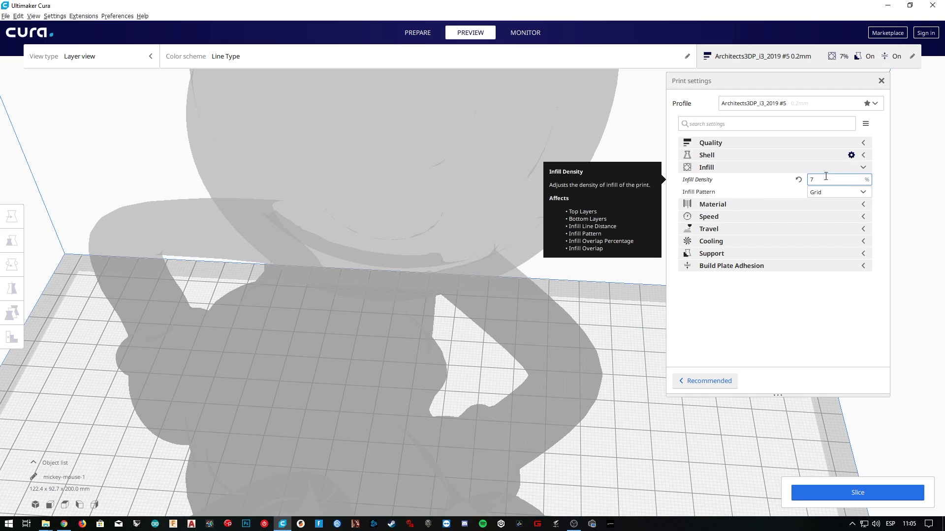
right_click_drag(443, 344, 336, 314)
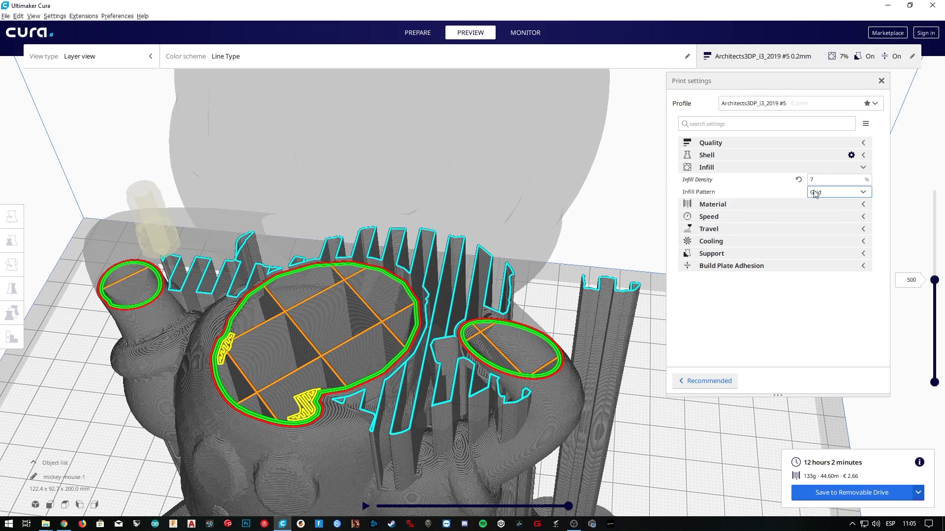
- Try a 50% infill density in a sliced preview and reset the density to its 20% default
left_click(837, 180)
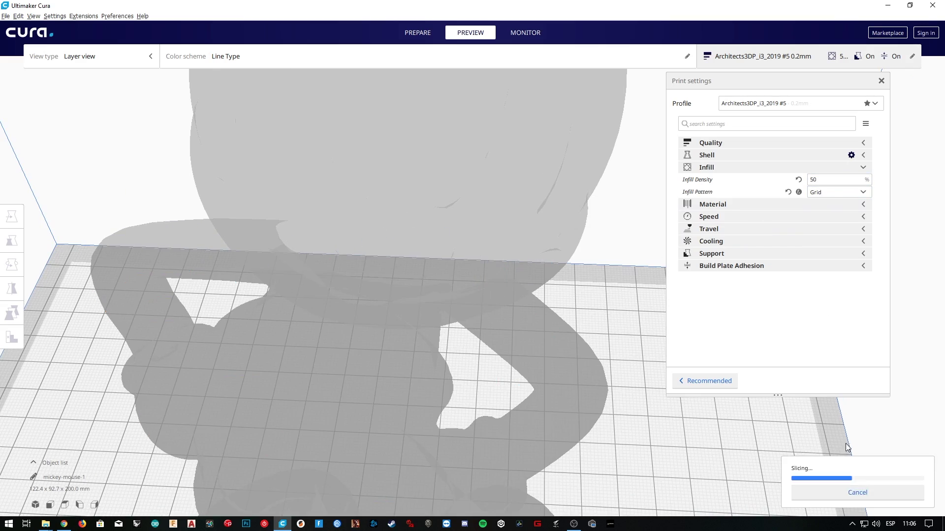
right_click_drag(663, 411, 642, 415)
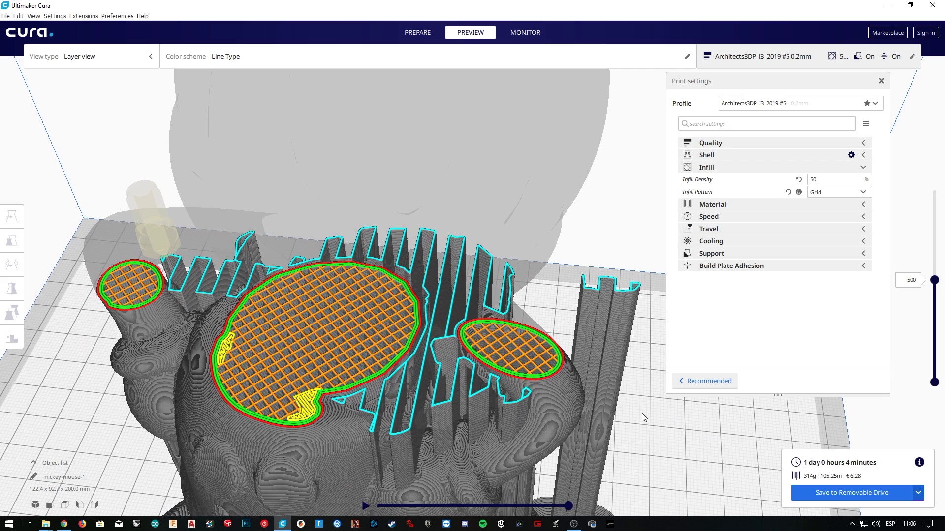
left_click(798, 179)
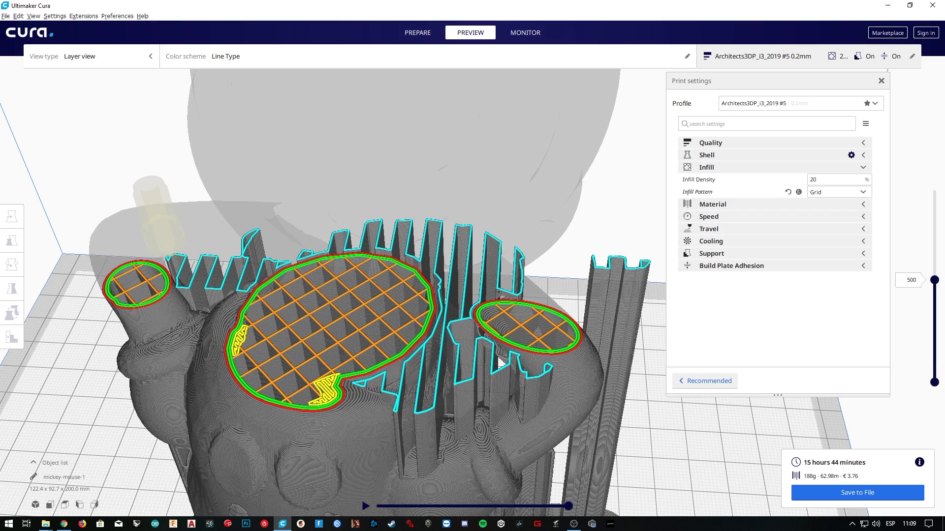
- Preview the Lines and Triangles infill patterns across the layers around layer 500
left_click(831, 194)
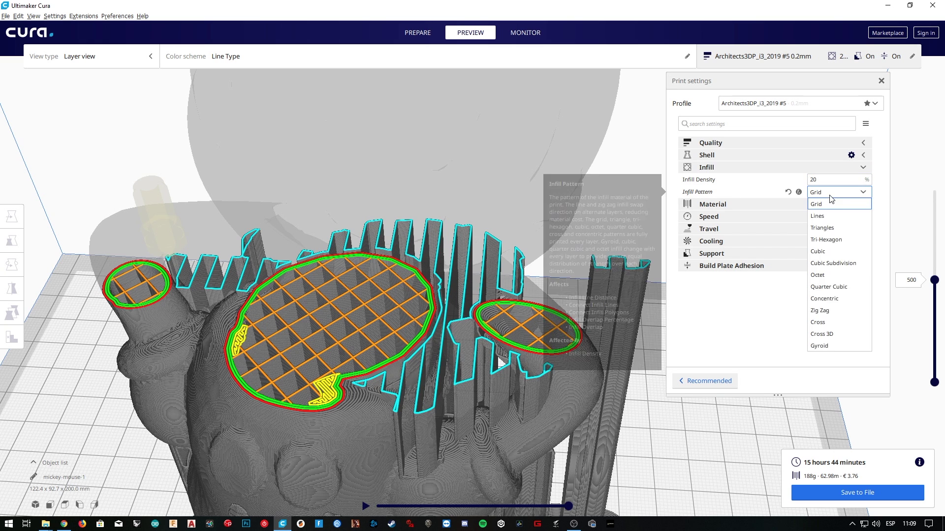
left_click(822, 217)
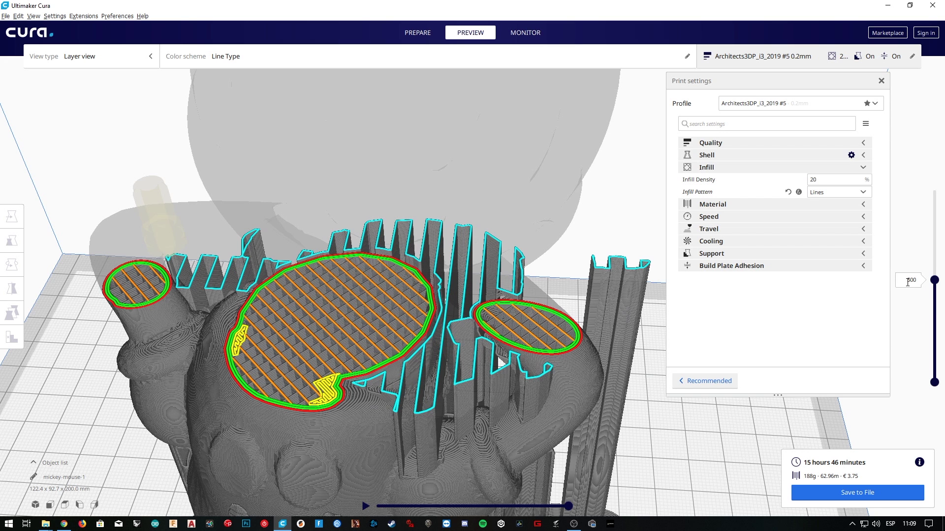
scroll(907, 282, "down", 2)
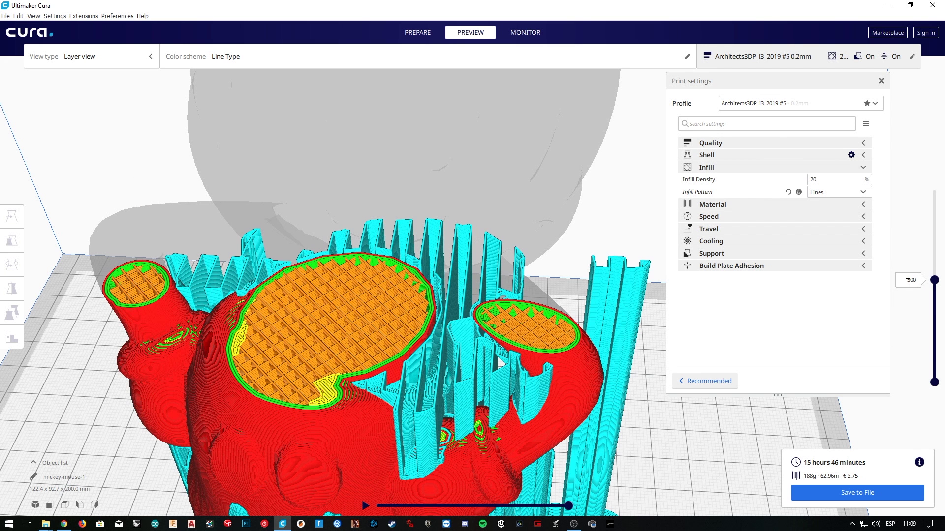
scroll(907, 282, "down", 2)
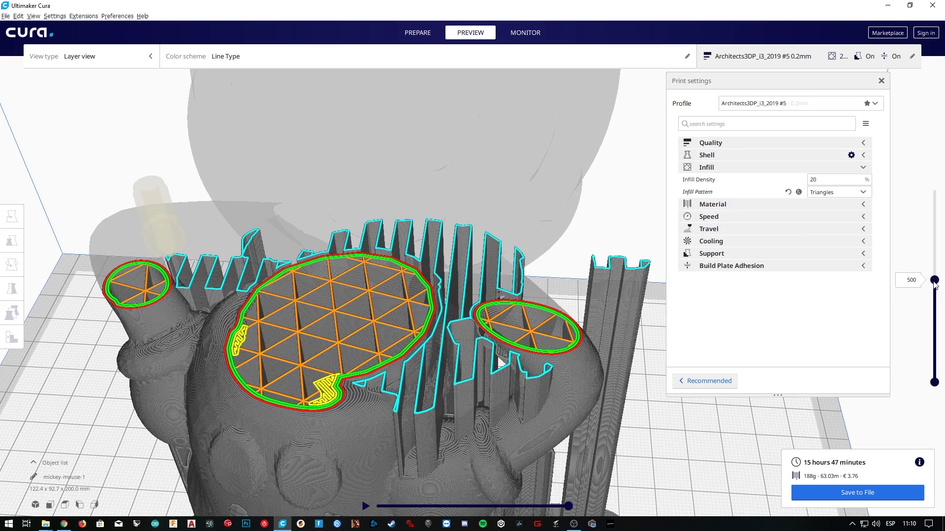
left_click_drag(938, 282, 937, 296)
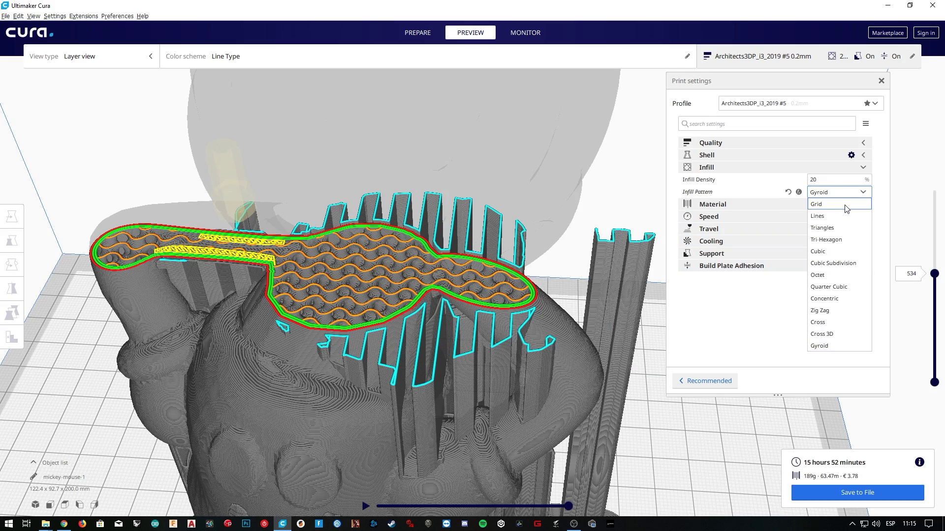
- Set the infill pattern back to Grid and slice the model again
left_click(846, 205)
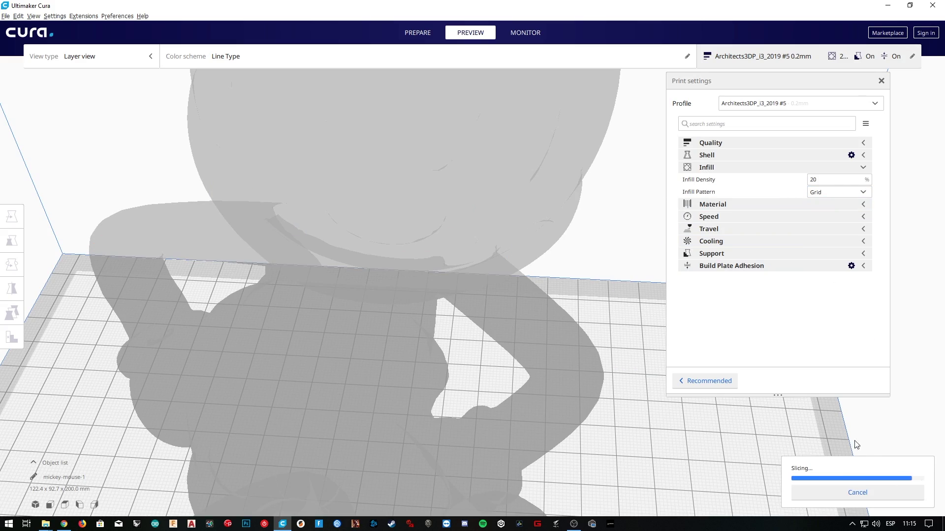
right_click_drag(574, 287, 347, 317)
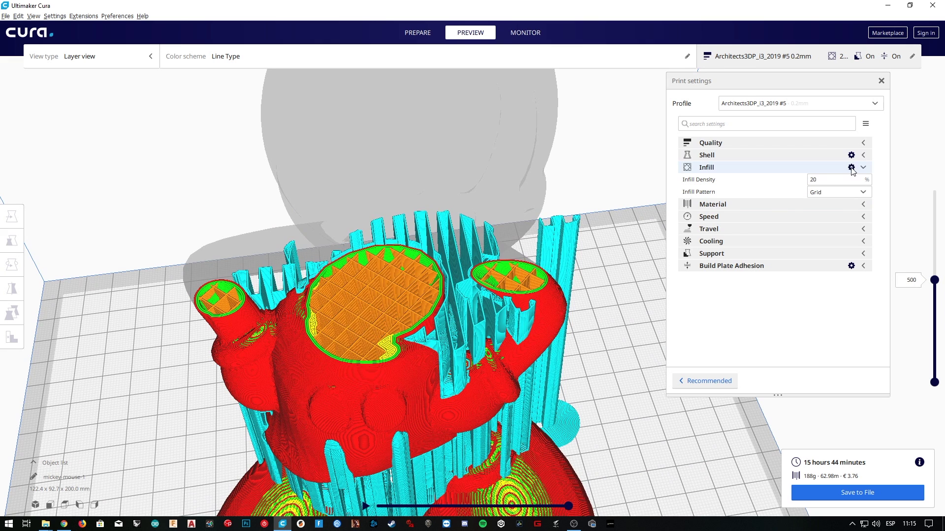
- Open the visibility preferences for the Infill settings, try showing Infill Line Distance, and hide it again
left_click(851, 168)
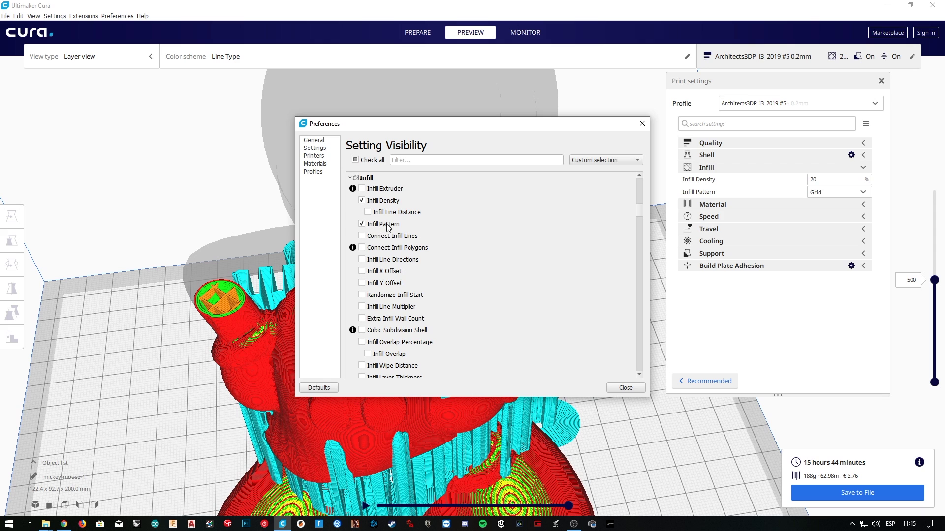
mouse_move(388, 227)
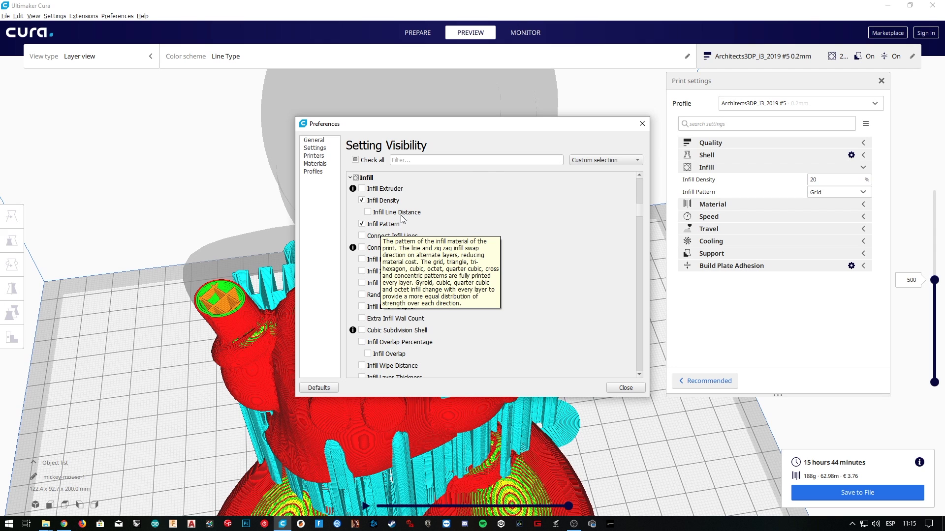
left_click(368, 212)
left_click_drag(449, 127, 156, 79)
left_click(73, 164)
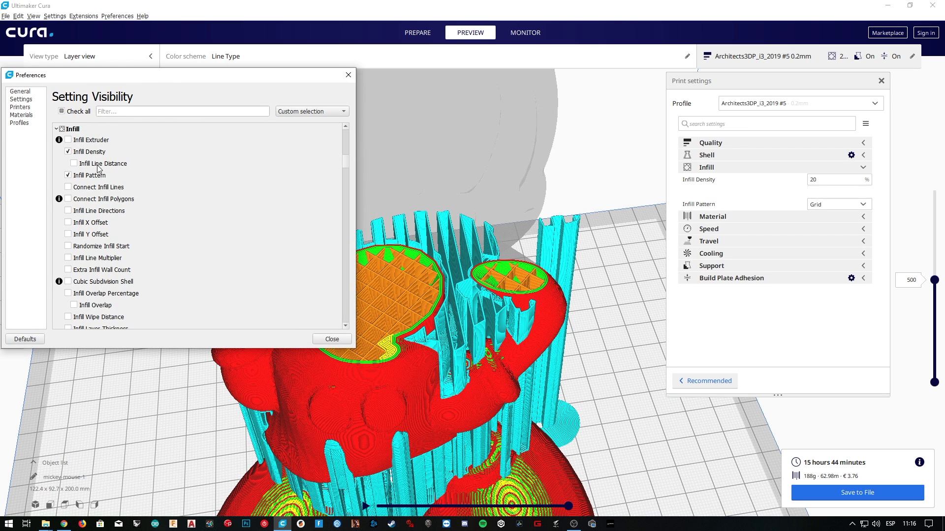
left_click_drag(171, 80, 299, 176)
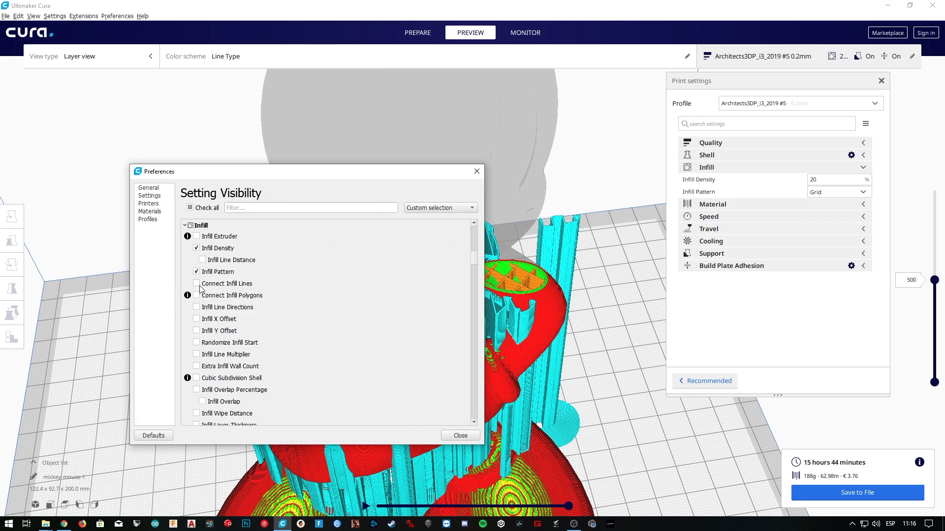
- Show the Connect Infill Lines setting, enable it, slice the model and step back through layer 500's toolpath
left_click(196, 284)
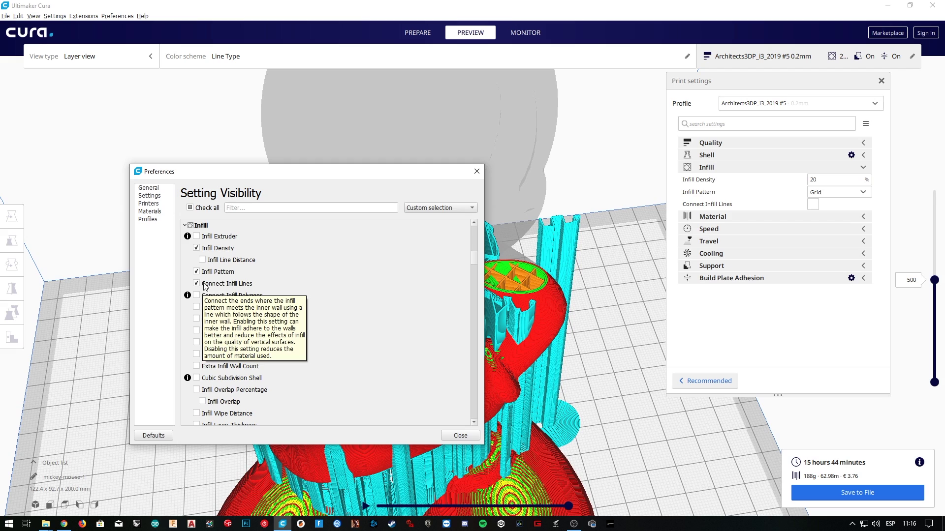
left_click(463, 435)
left_click(813, 204)
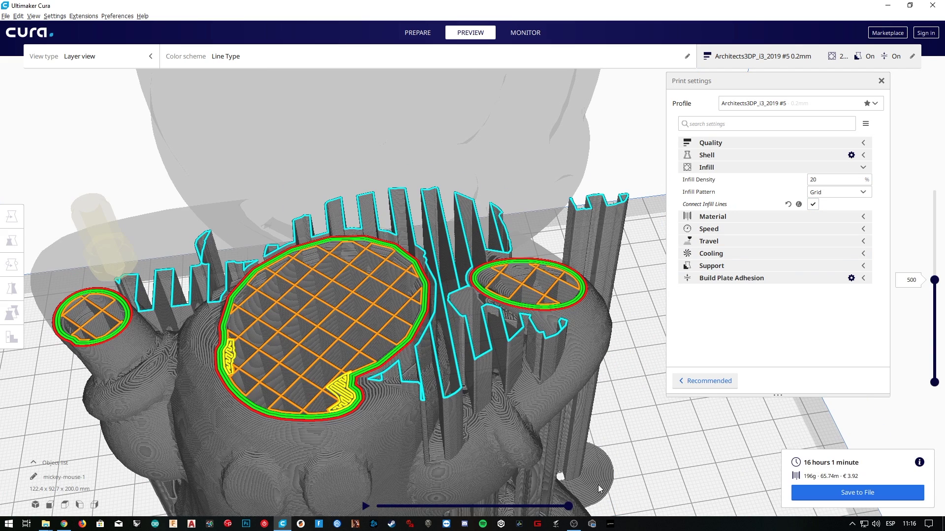
mouse_move(570, 512)
left_mouse_down()
mouse_move(444, 509)
mouse_move(466, 505)
left_mouse_up()
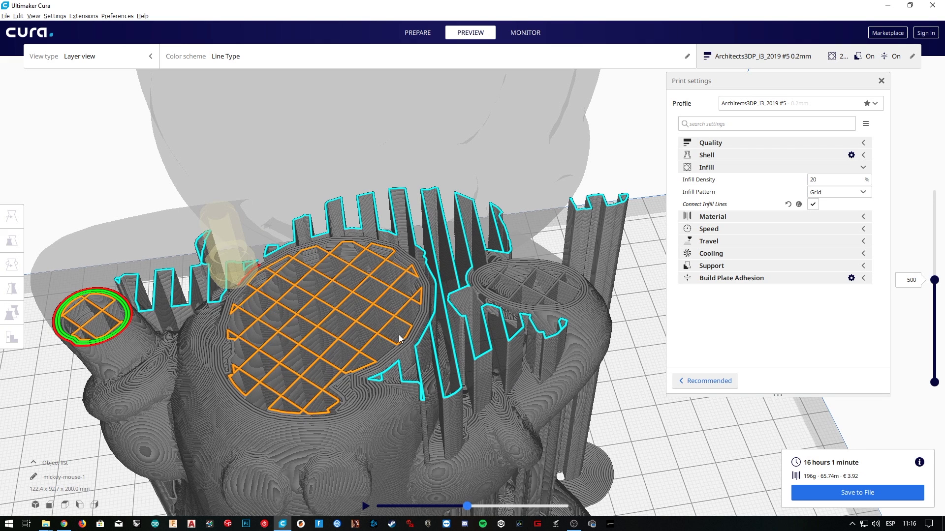
- Open the Infill visibility preferences, try showing Infill Line Directions, Infill X Offset and Infill Y Offset, and hide them again
left_click(850, 167)
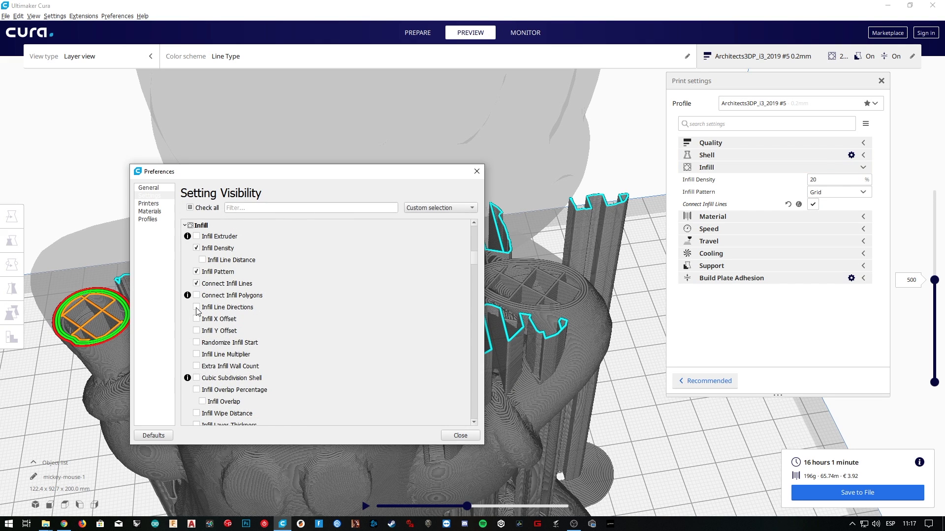
left_click(197, 308)
left_click(197, 319)
left_click(197, 331)
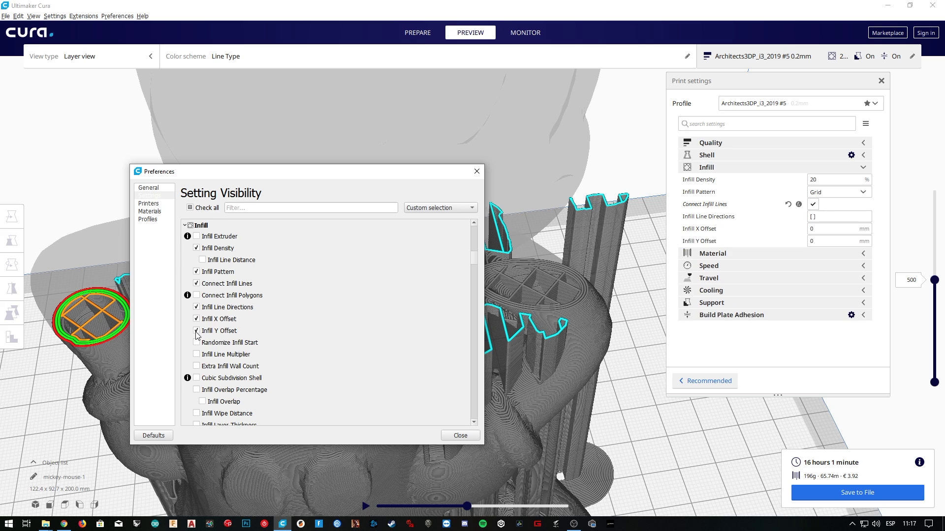
left_click(197, 331)
left_click(197, 318)
left_click(197, 307)
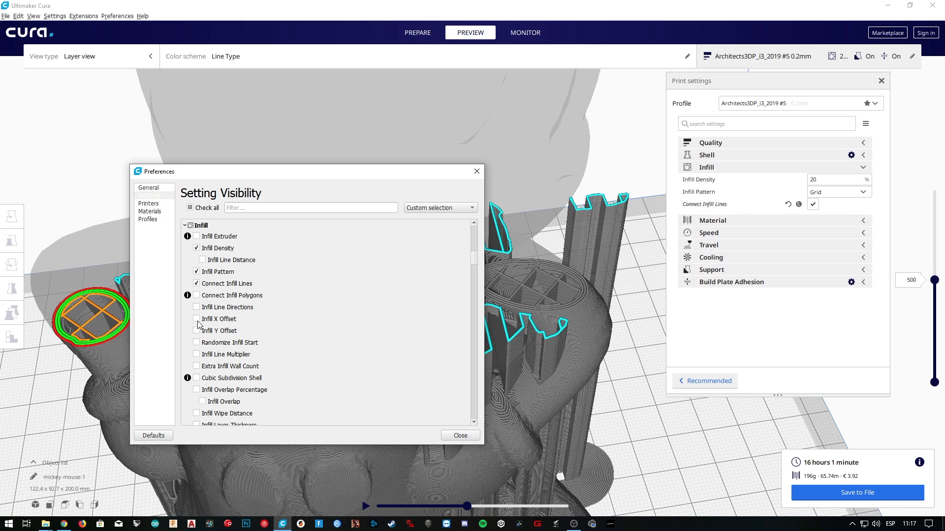
- Show the Randomize Infill Start and Infill Line Multiplier settings, and slice the model with a line multiplier of 2
left_click(197, 343)
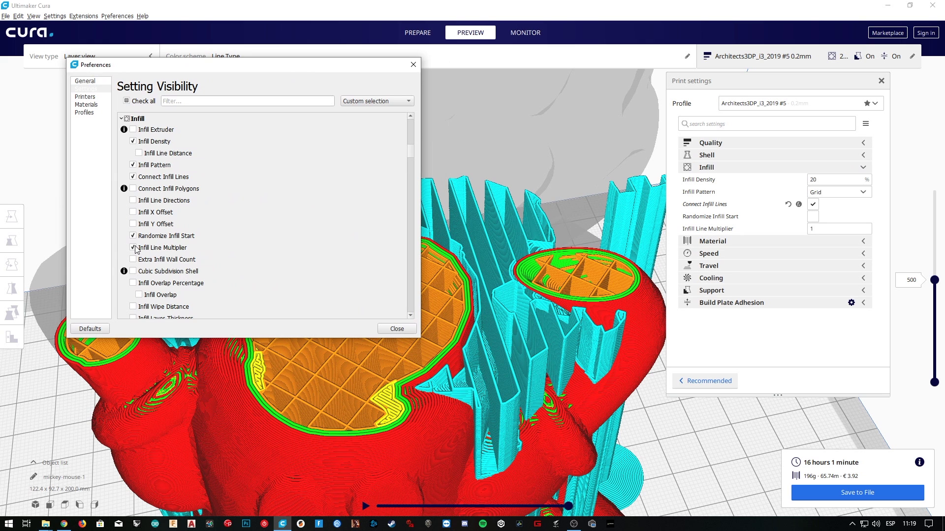
left_click(397, 330)
left_click(832, 229)
type("2")
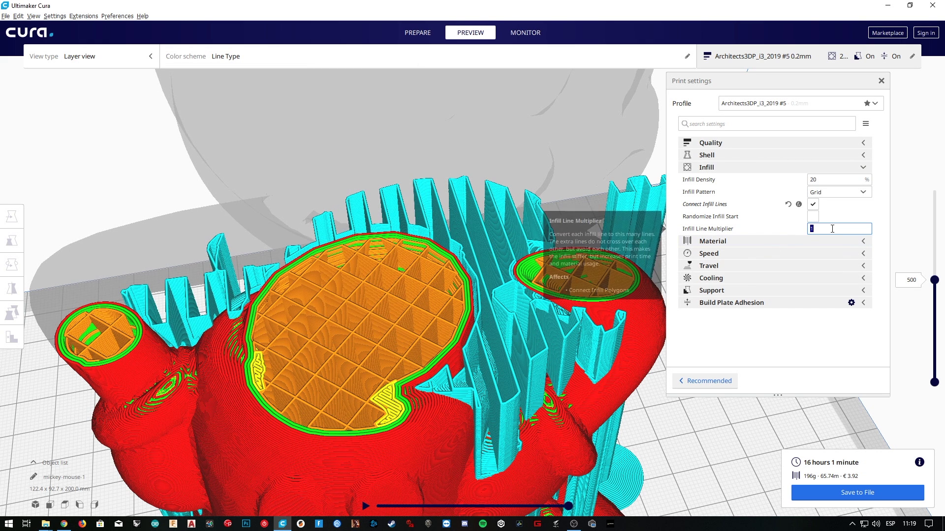
left_click(832, 490)
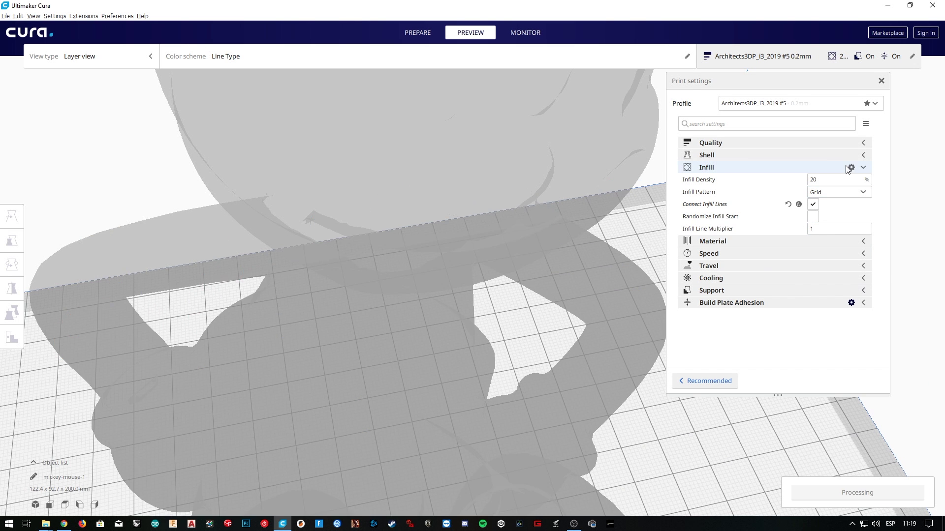
- Hide the Infill Line Multiplier setting and show Infill Overlap Percentage in the visibility preferences
left_click(851, 167)
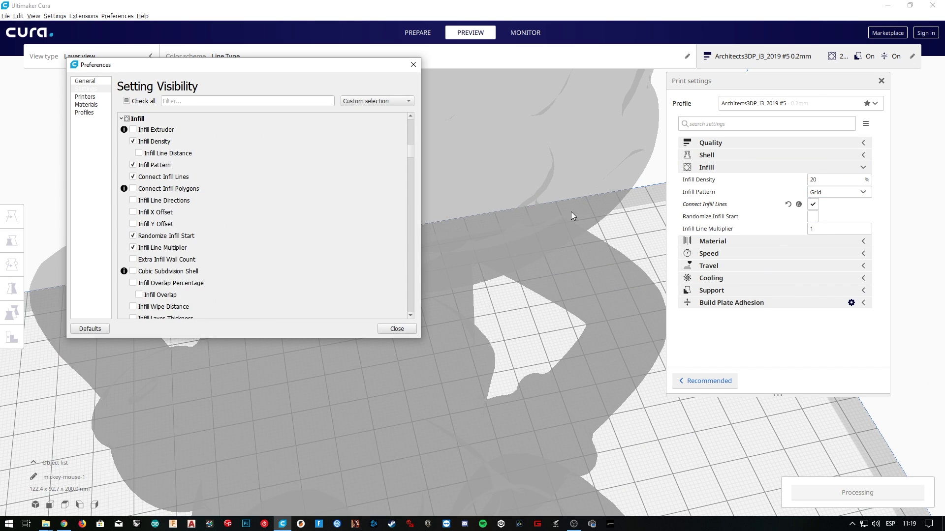
left_click(133, 247)
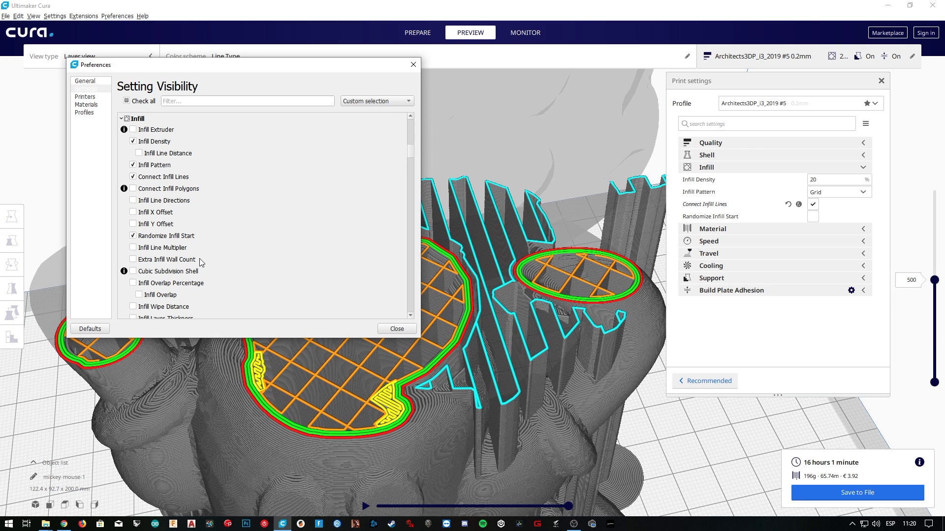
left_click(140, 284)
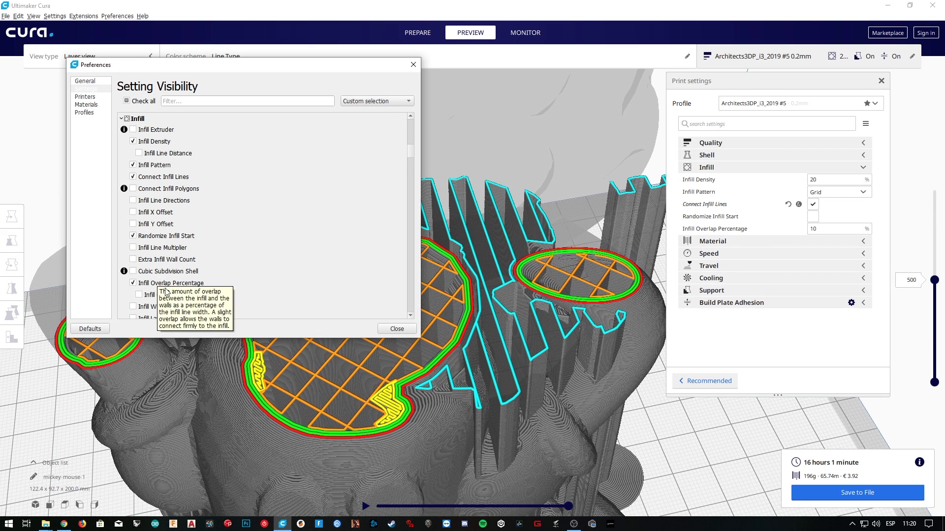
scroll(289, 247, "down", 5)
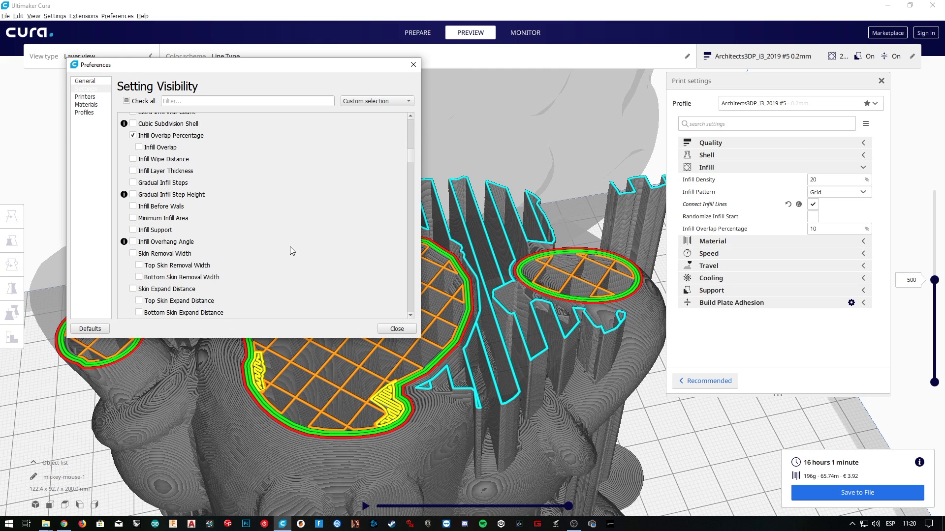
left_click(394, 329)
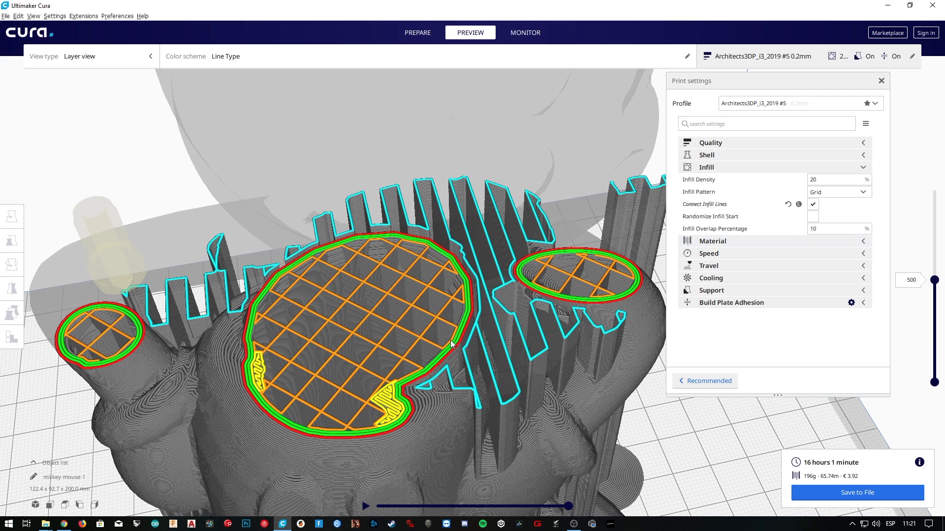
- Try an Infill Overlap Percentage of 100% in a sliced preview, and set it to 12% and slice again
type("0")
left_click(837, 490)
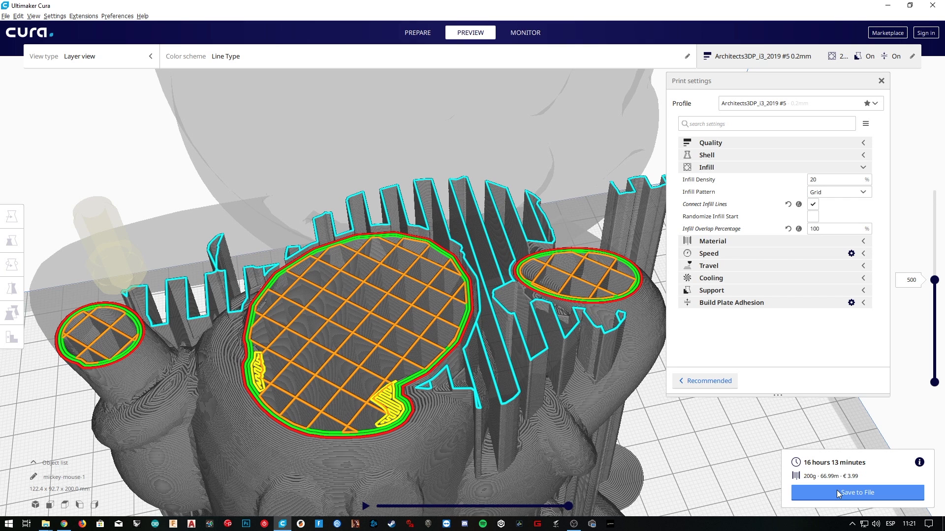
key("BackSpace")
key("BackSpace")
type("2")
left_click(869, 491)
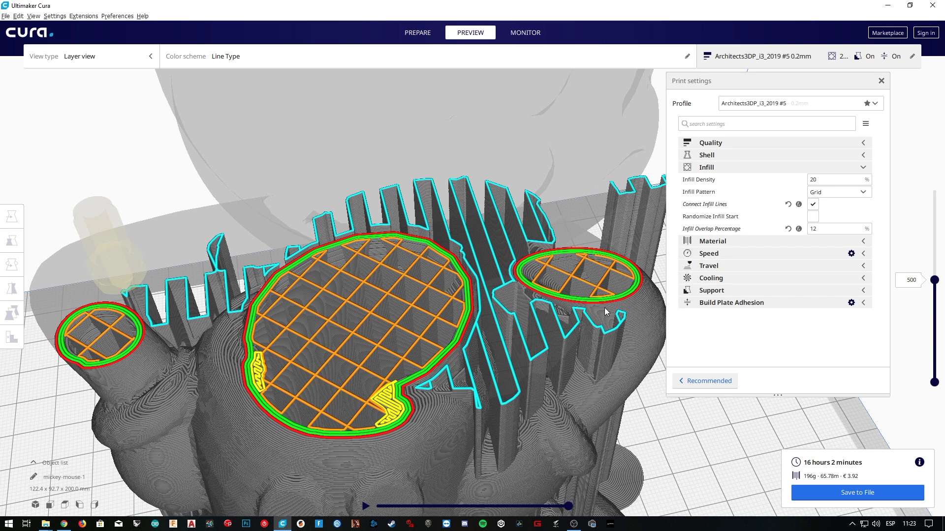
- Show the Gradual Infill Steps setting, set it to 3 with a 50% infill density, and preview the head's infill around layer 730
left_click(851, 167)
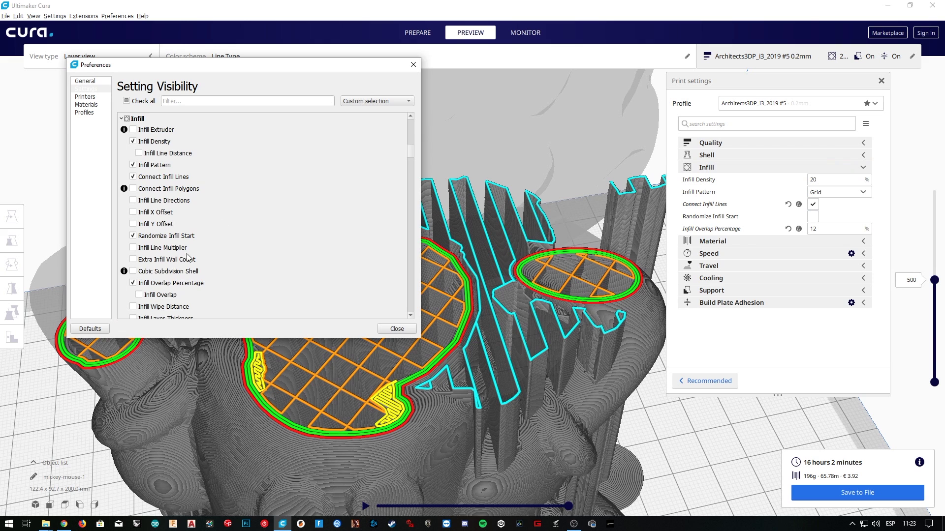
scroll(179, 281, "down", 3)
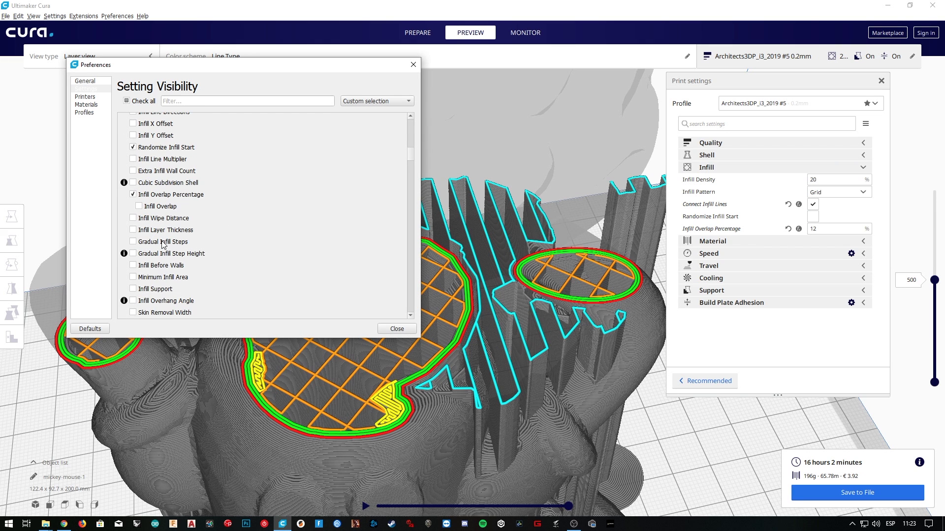
left_click(133, 243)
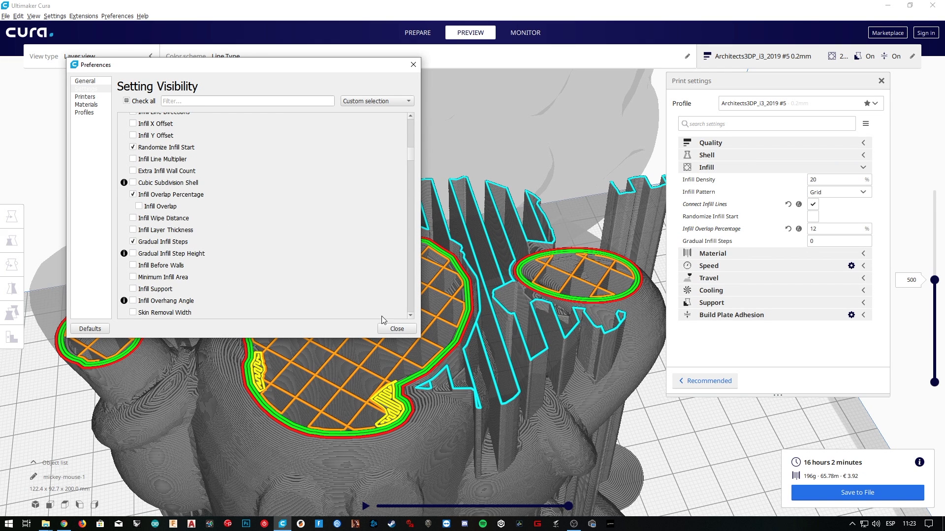
left_click(397, 329)
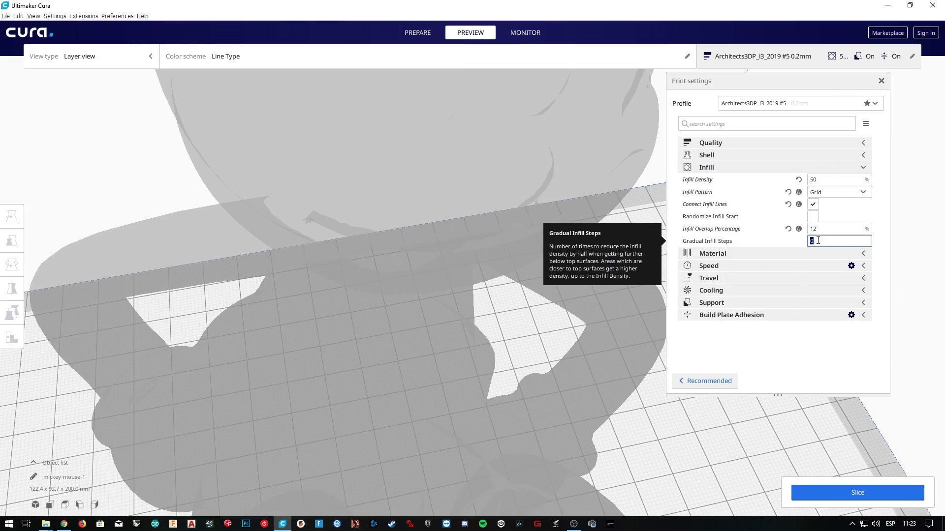
left_click(812, 241)
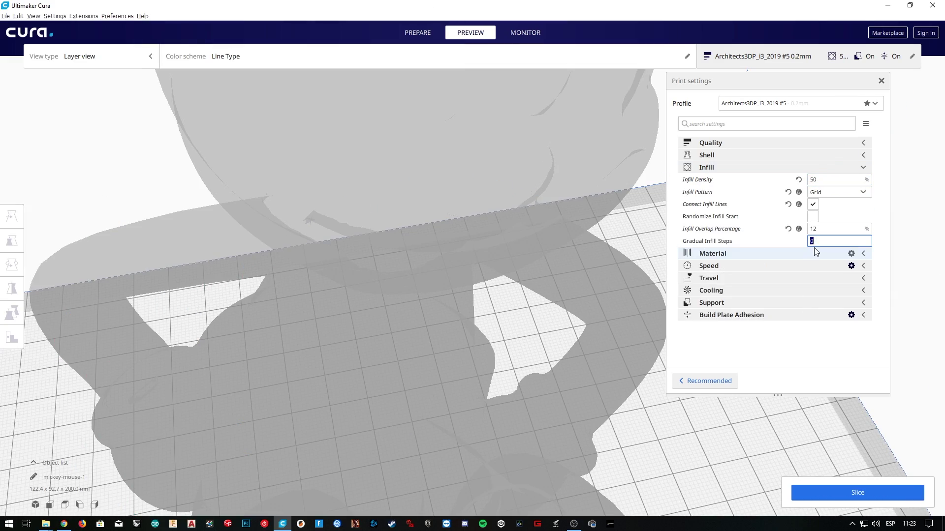
type("3")
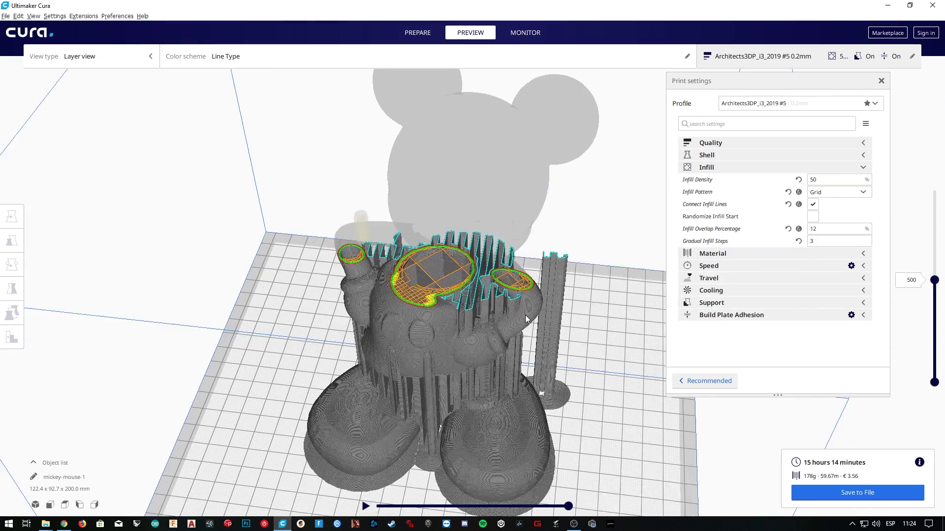
middle_click_drag(503, 160, 462, 192)
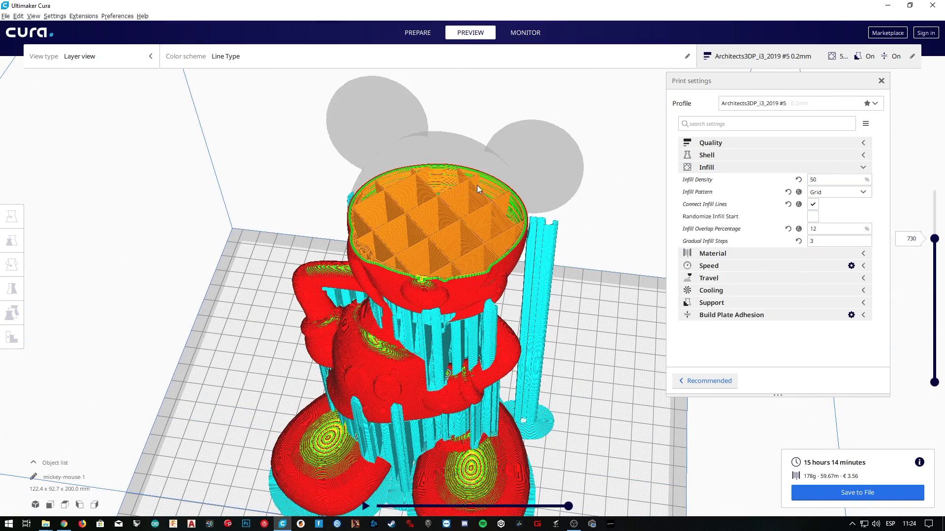
mouse_move(934, 242)
left_mouse_down()
mouse_move(934, 211)
mouse_move(934, 230)
left_mouse_up()
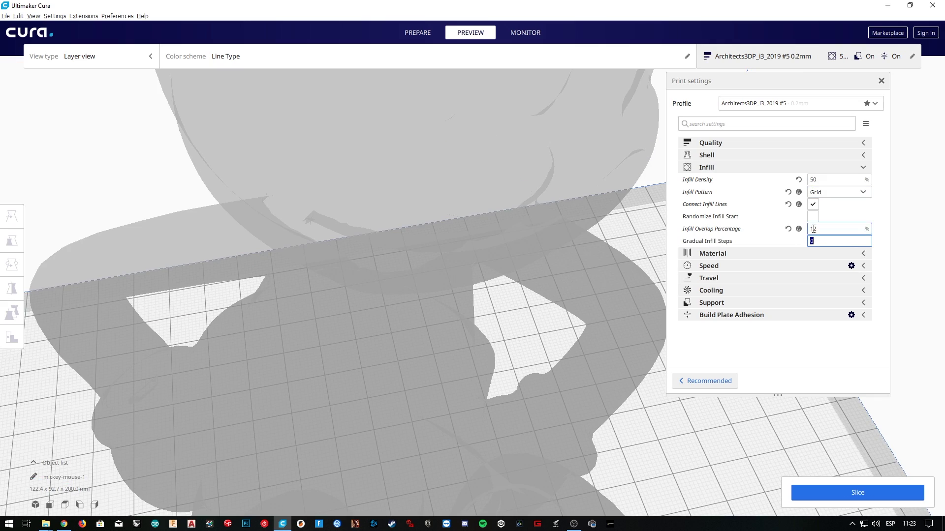
- Slice the model with Gradual Infill Steps set to 3 and inspect the head's infill at layer 730
type("3")
left_click(856, 493)
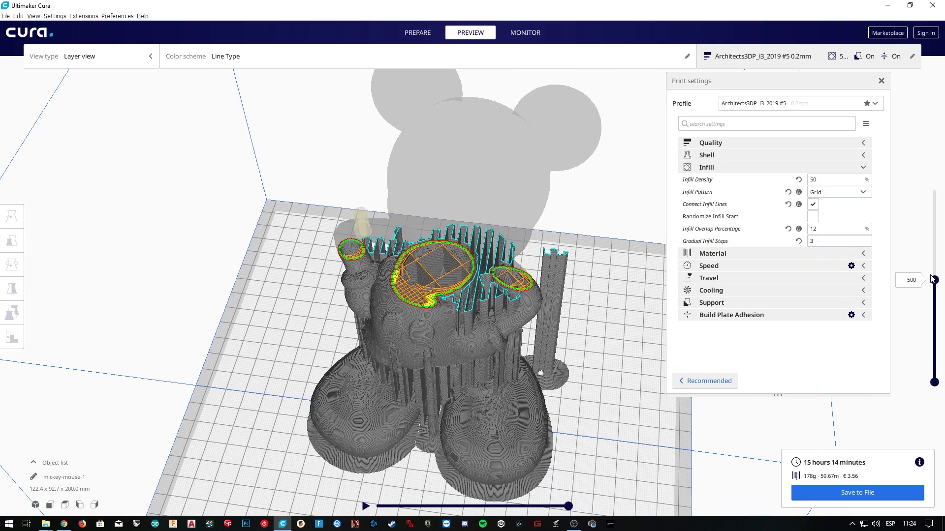
left_click_drag(934, 280, 931, 235)
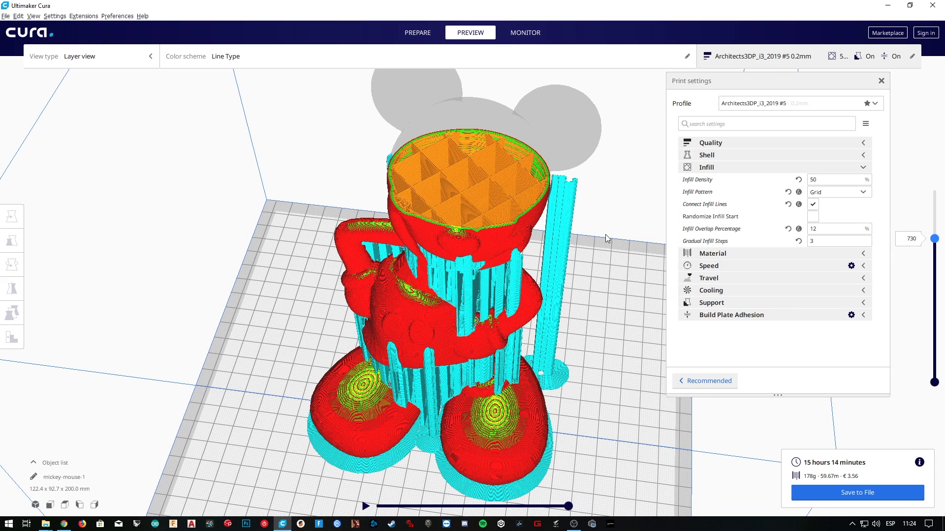
right_click_drag(606, 239, 463, 190)
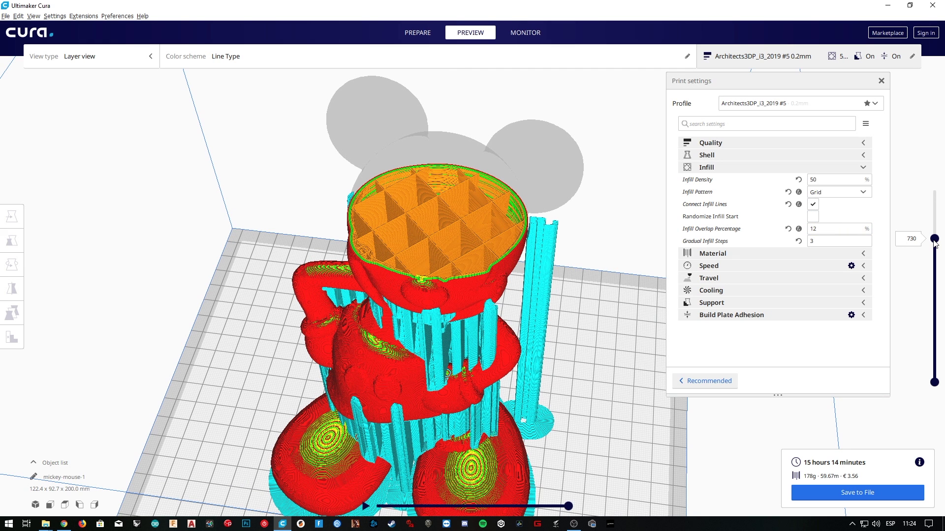
- Examine the gradual infill at 20% density across the head's layers between about 875 and 658
mouse_move(935, 243)
left_mouse_down()
mouse_move(935, 210)
mouse_move(935, 234)
left_mouse_up()
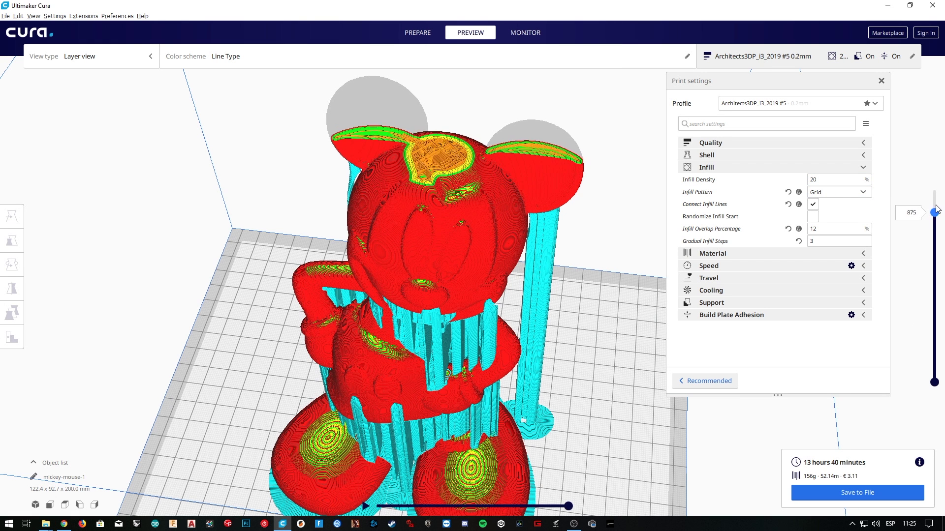
left_click_drag(936, 209, 936, 235)
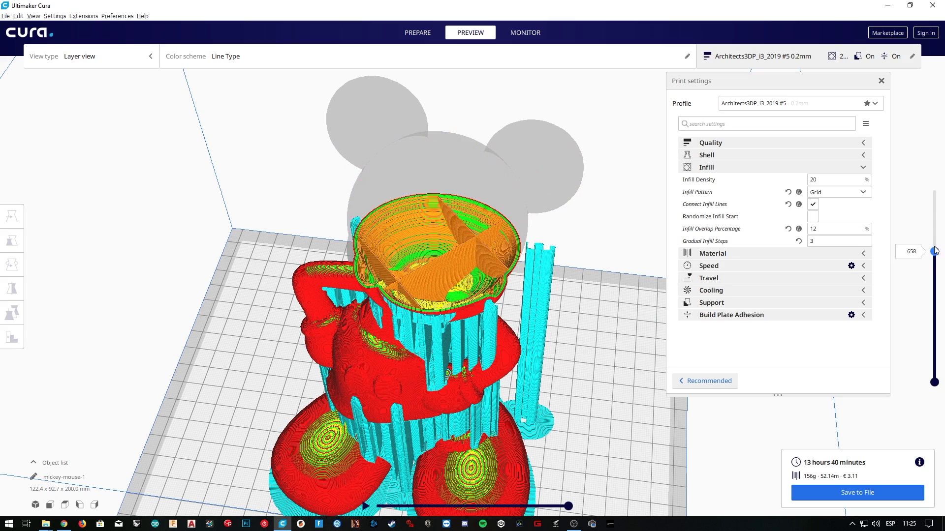
left_click_drag(935, 251, 937, 327)
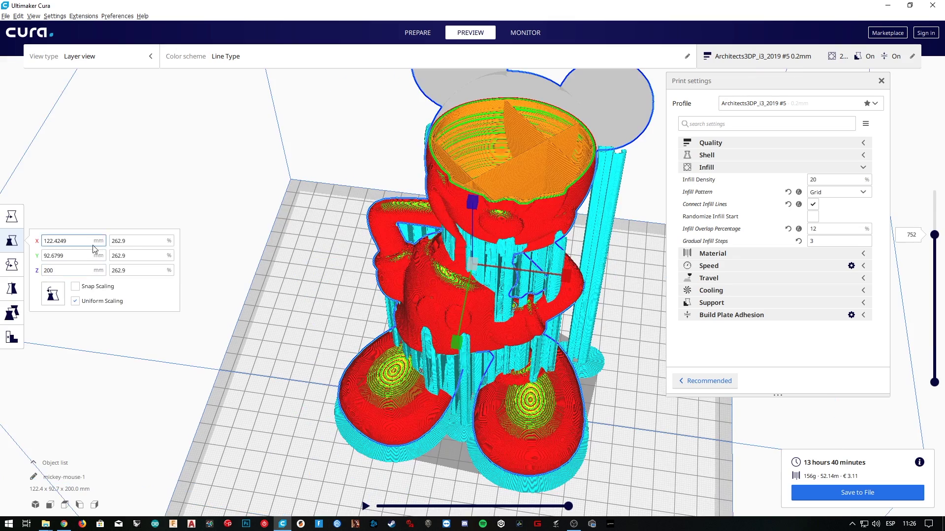
- Scale the model uniformly to 100% and view the sliced result from a higher angle
double_click(122, 241)
type("100")
key("Return")
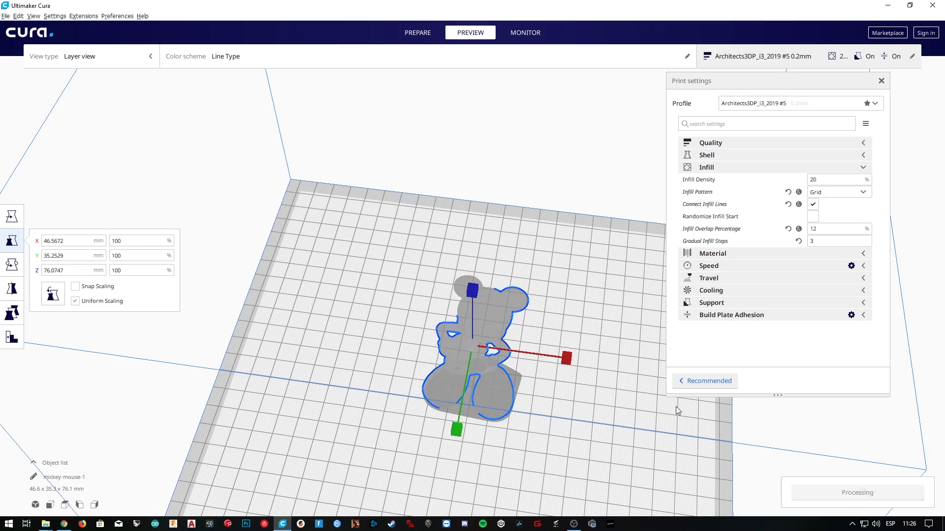
scroll(615, 320, "up", 5)
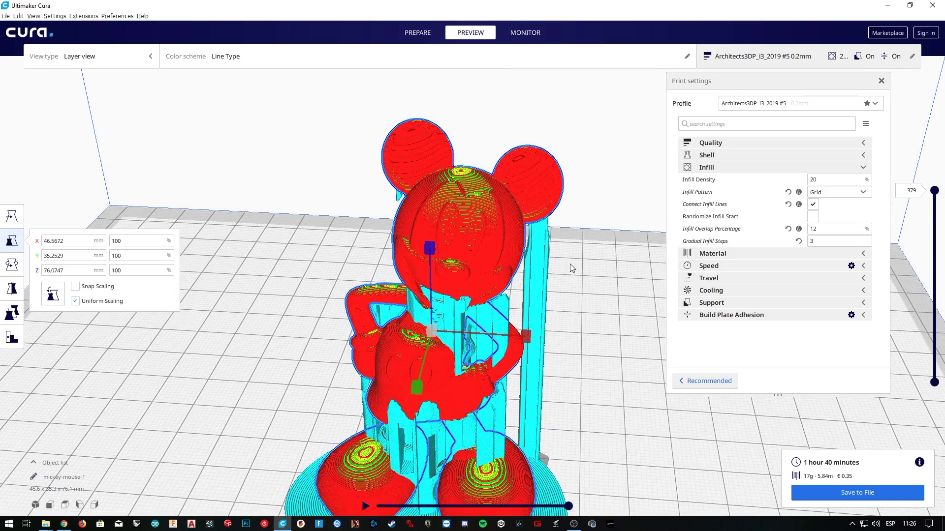
mouse_move(570, 264)
right_mouse_down()
mouse_move(562, 255)
mouse_move(572, 270)
mouse_move(559, 279)
mouse_move(566, 262)
right_mouse_up()
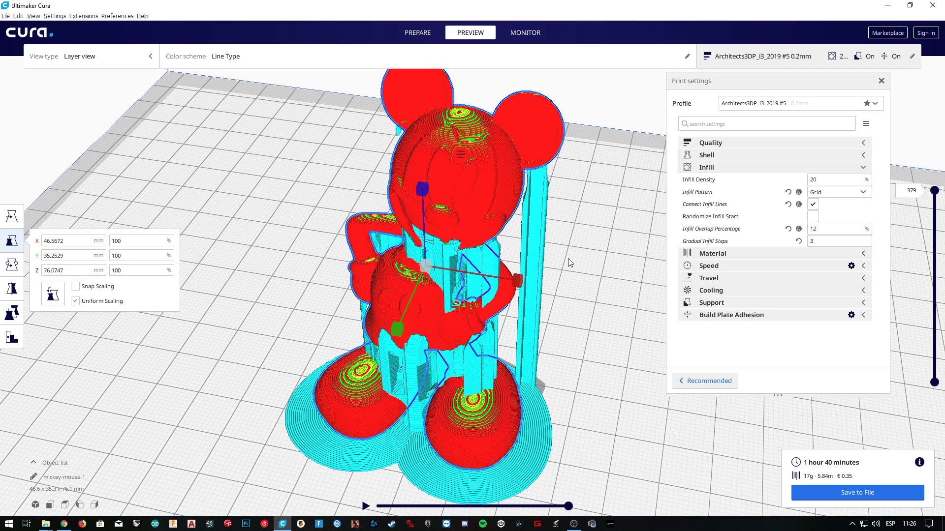
- Set Gradual Infill Steps back to 0, and open the visibility preferences for the Infill settings
key("BackSpace")
type("0")
left_click(64, 524)
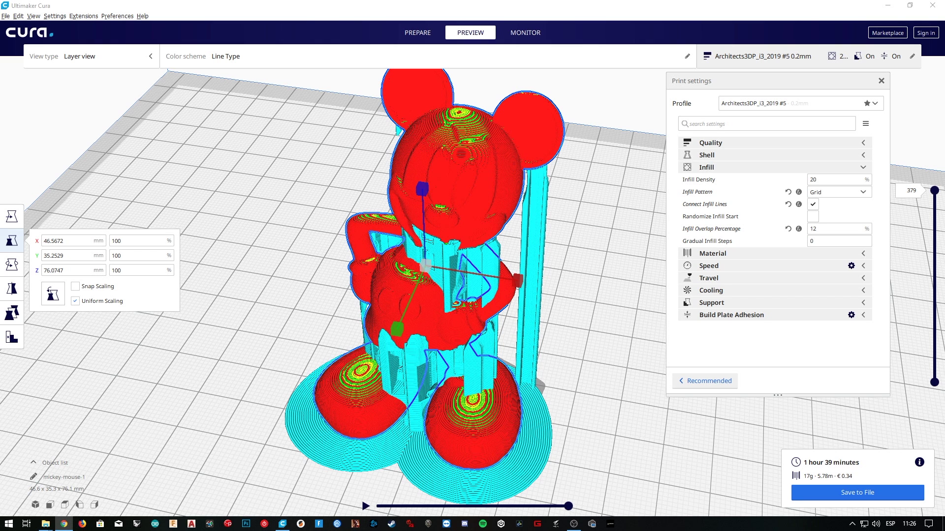
left_click(851, 167)
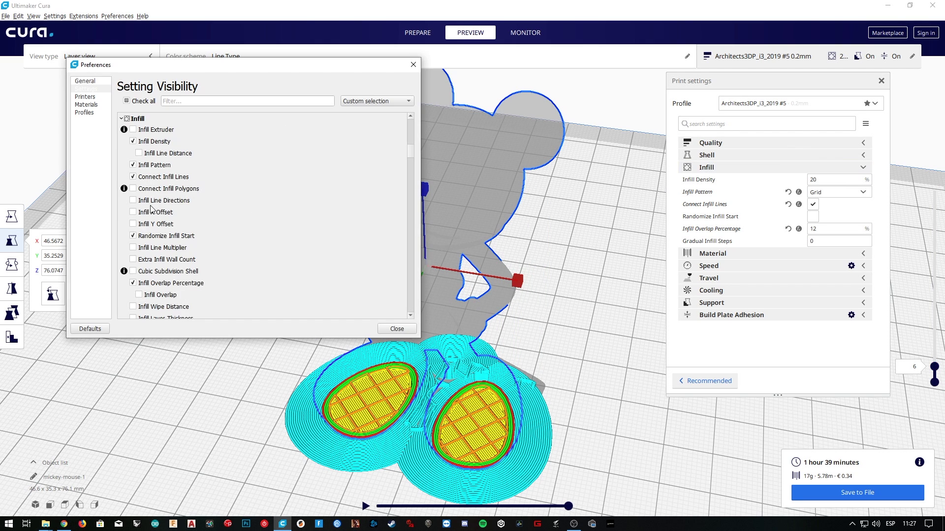
- Show the Infill Before Walls and Infill Support settings temporarily while reviewing the infill options, hiding each one again
mouse_move(156, 205)
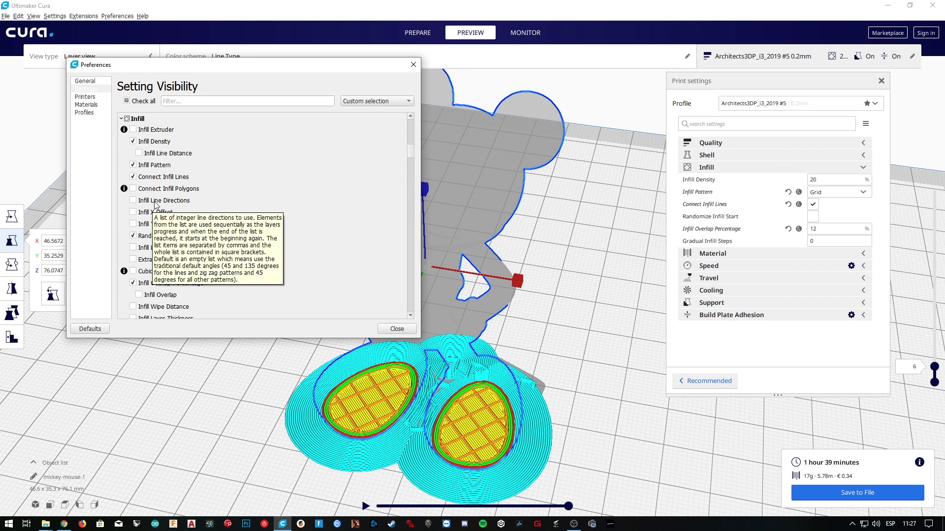
scroll(156, 205, "down", 5)
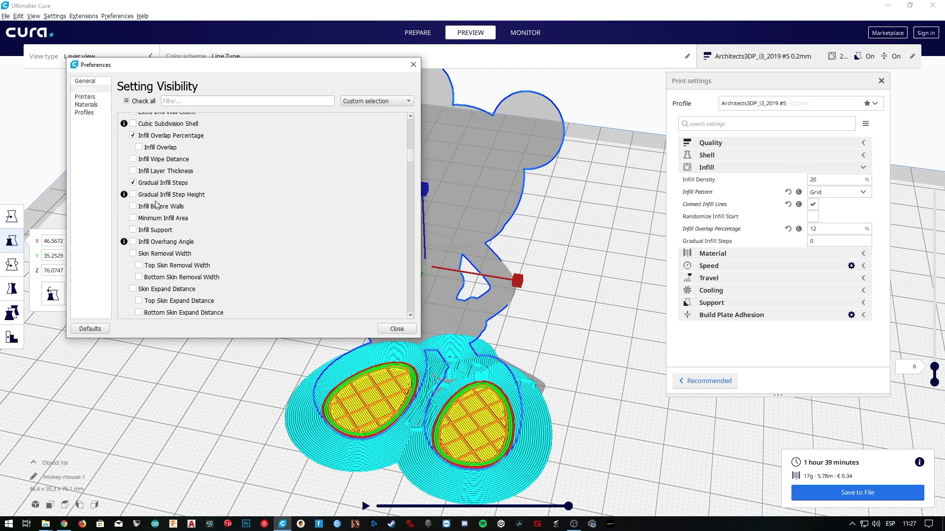
scroll(157, 205, "down", 1)
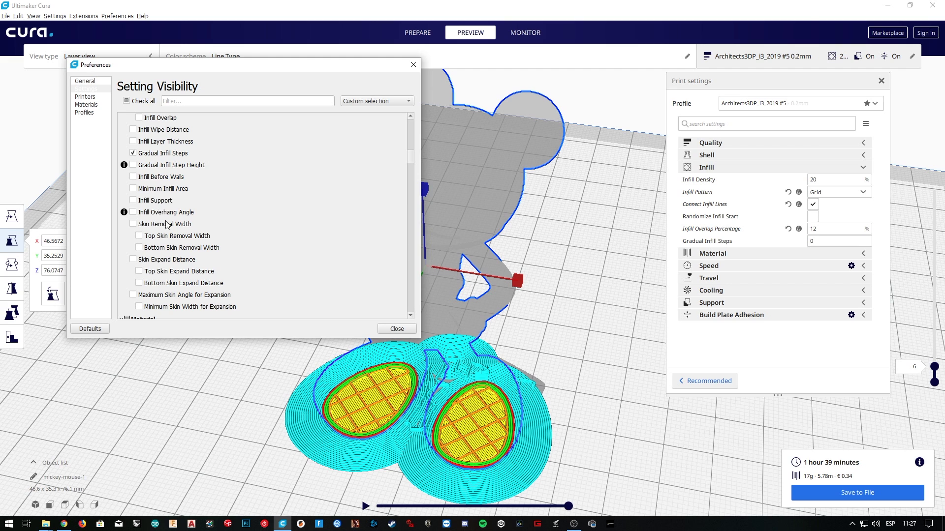
scroll(129, 201, "up", 2)
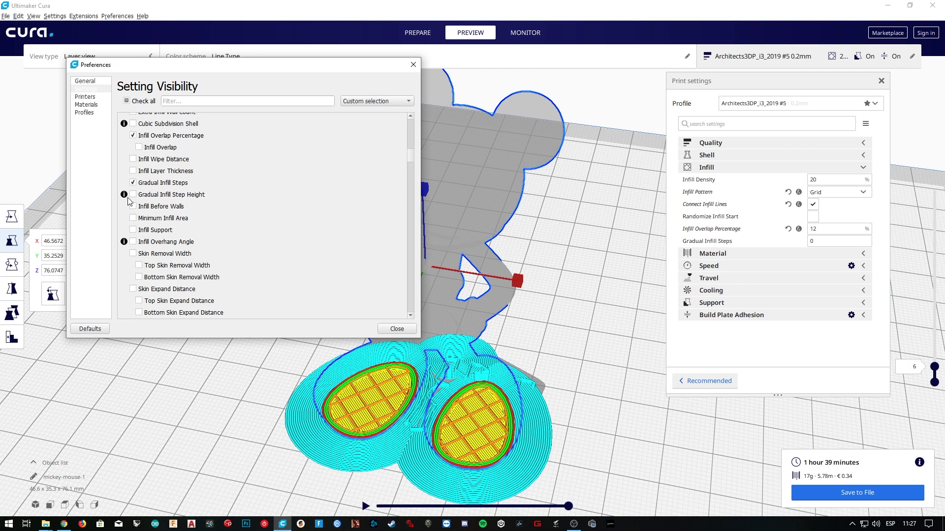
scroll(130, 201, "down", 1)
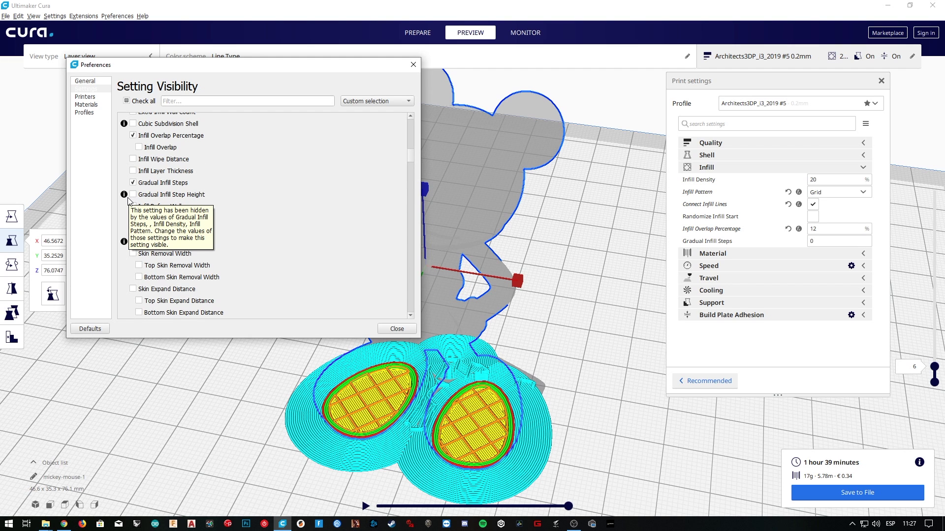
left_click(133, 206)
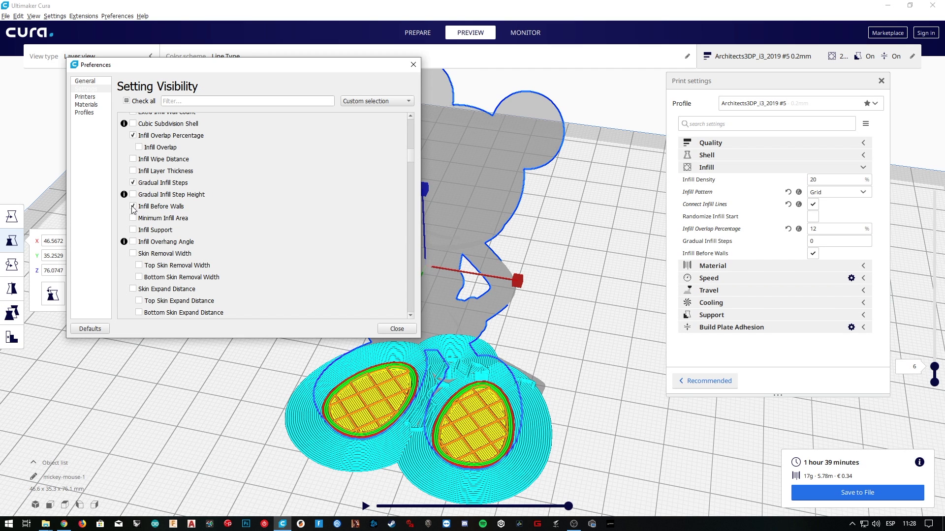
left_click(133, 206)
left_click(133, 231)
left_click(133, 230)
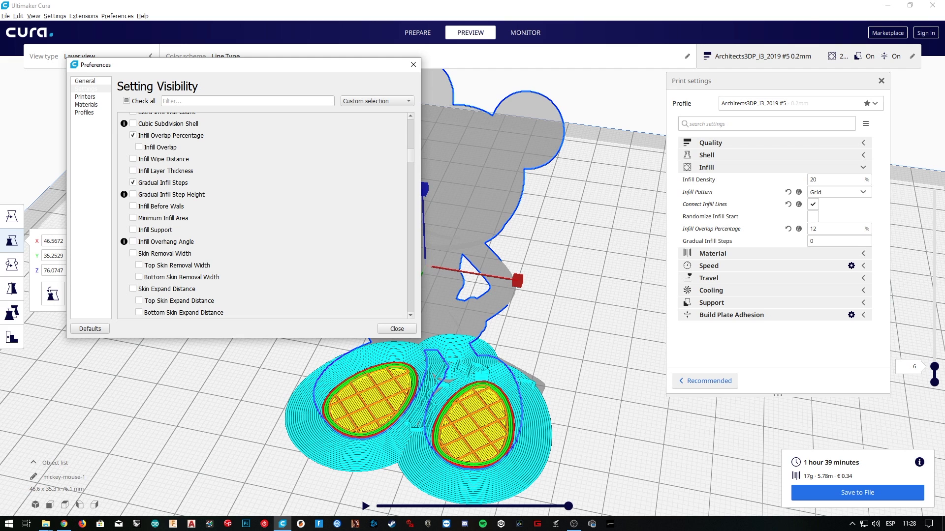
- Close the visibility preferences and bring up the profile list's option for creating a profile from the current settings/overrides
scroll(154, 257, "down", 2)
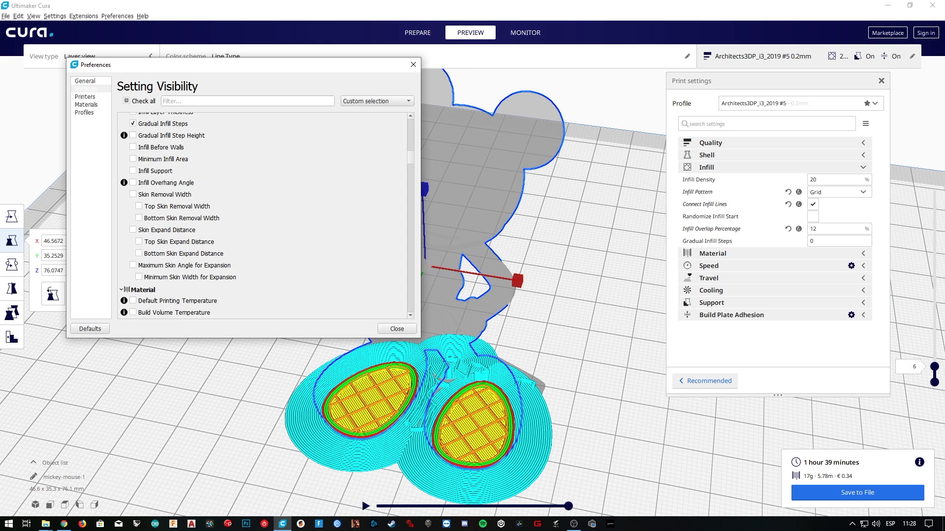
left_click(397, 329)
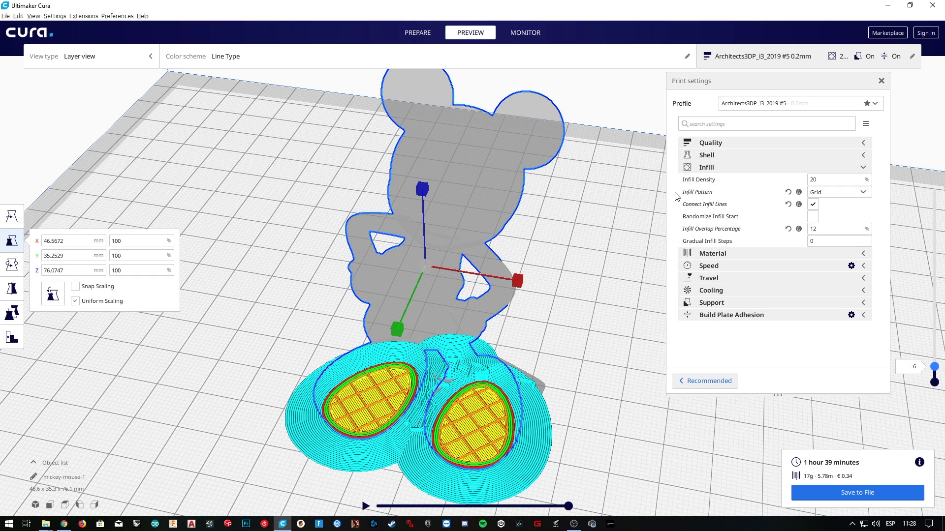
mouse_move(781, 190)
mouse_move(819, 225)
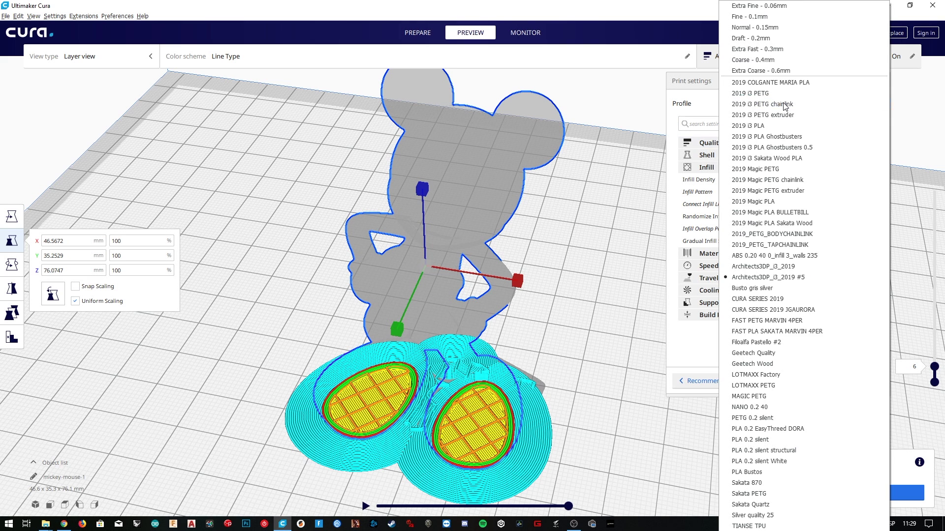
left_click(785, 104)
scroll(758, 394, "down", 2)
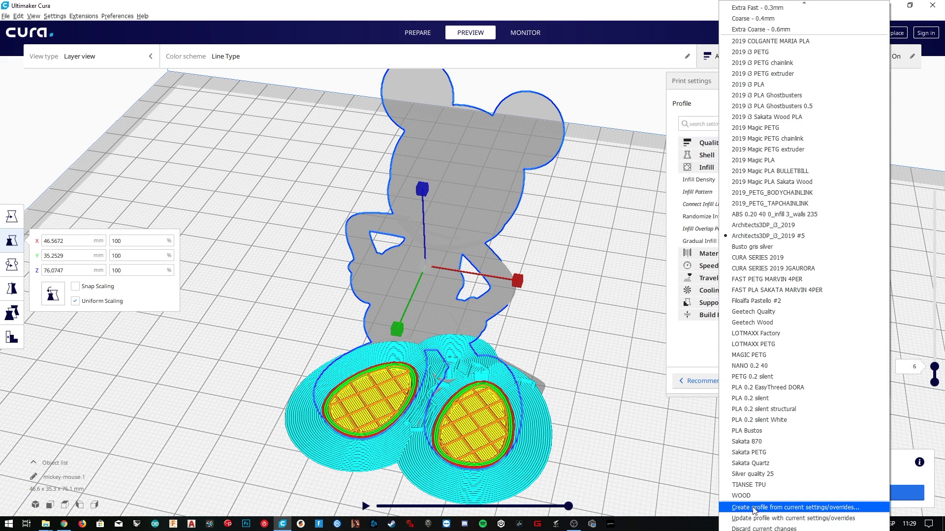